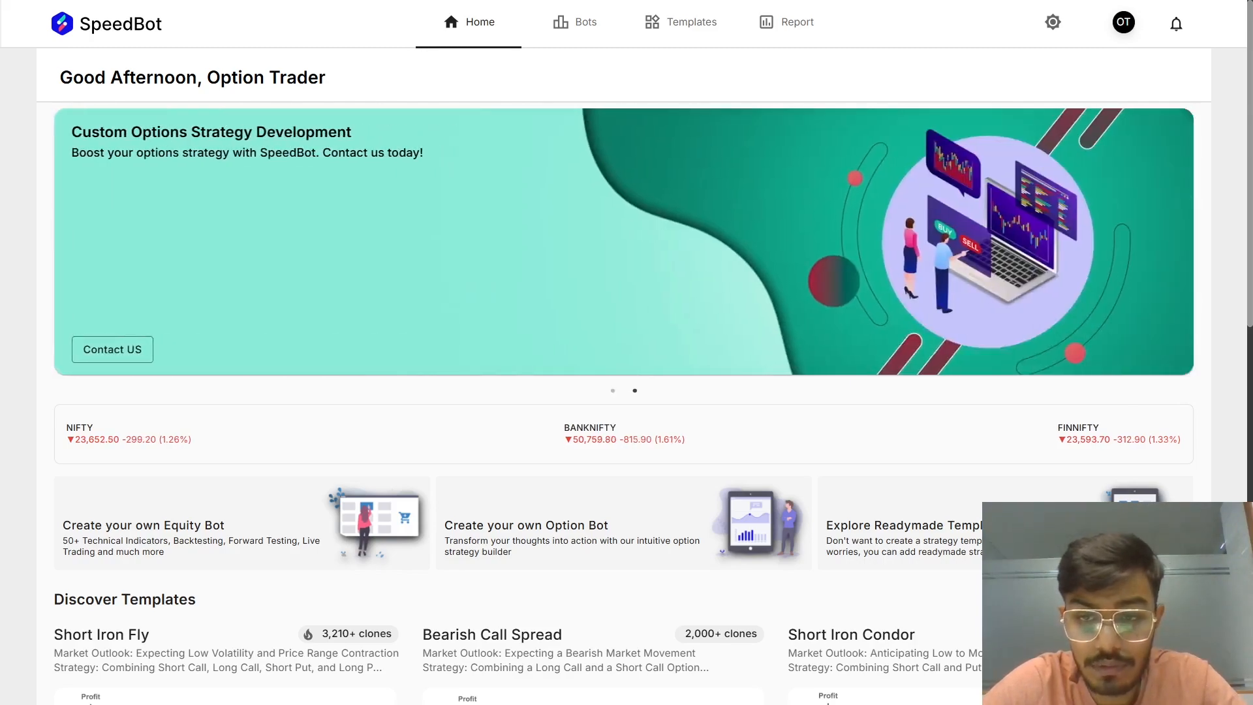
# - Open the Option Bot Builder from the home page
pyautogui.scroll(-5, 366, 394)
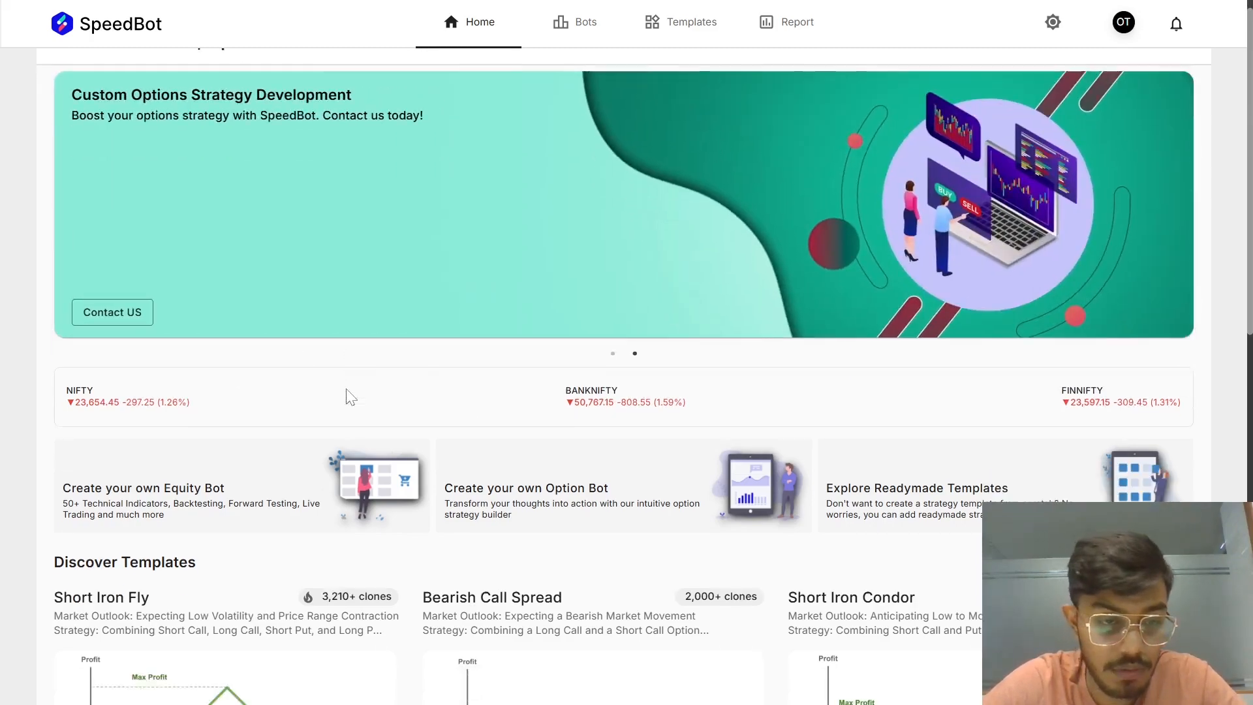
pyautogui.scroll(5, 377, 395)
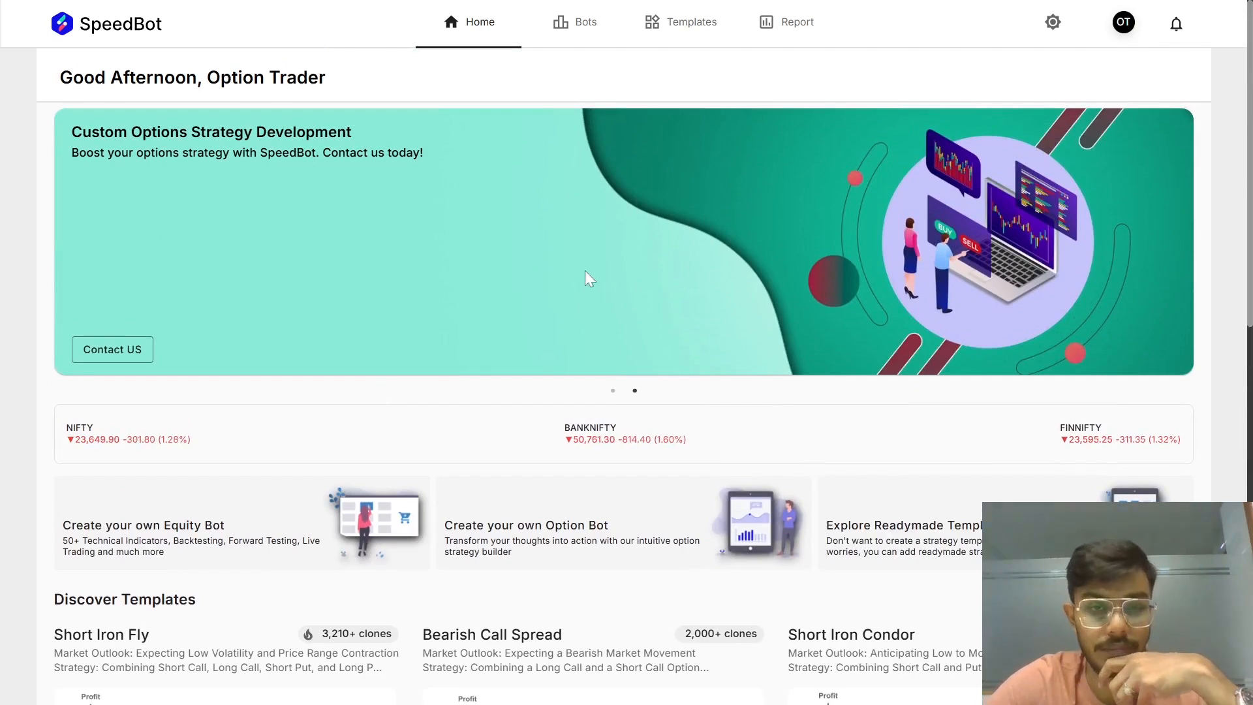
pyautogui.scroll(-3, 655, 359)
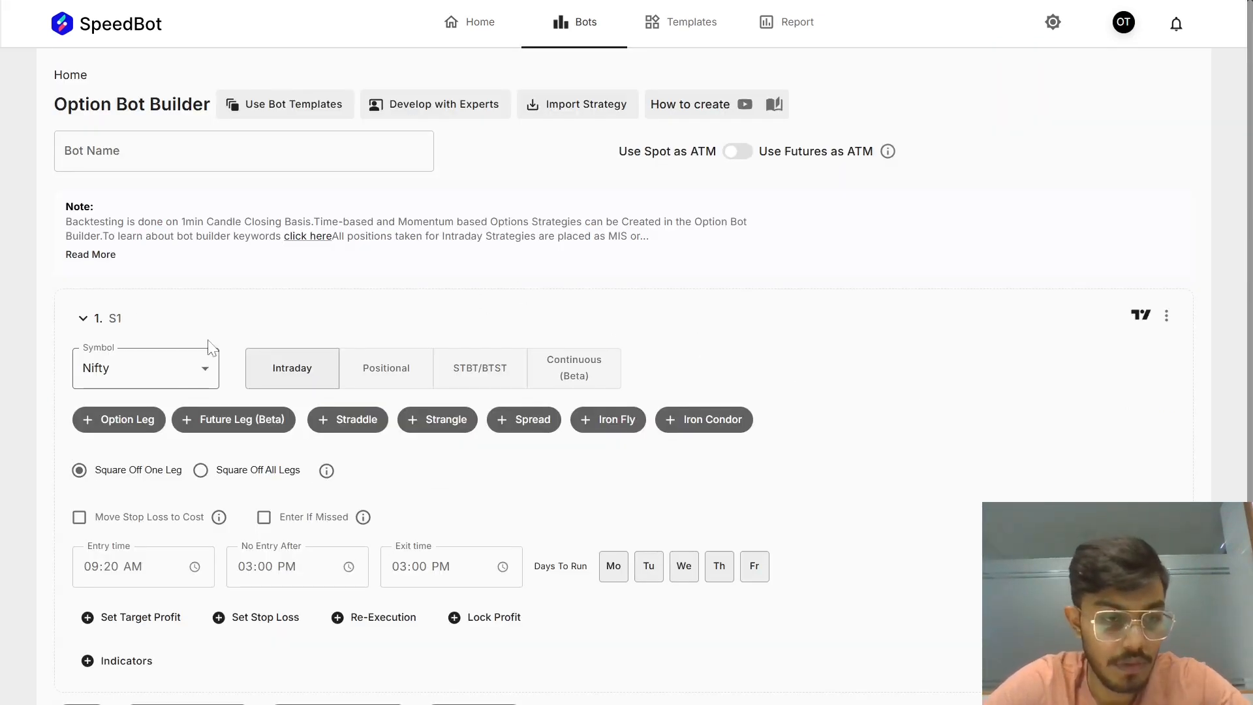
# - Set the first strategy's symbol to the stock ZOMATO
pyautogui.click(161, 376)
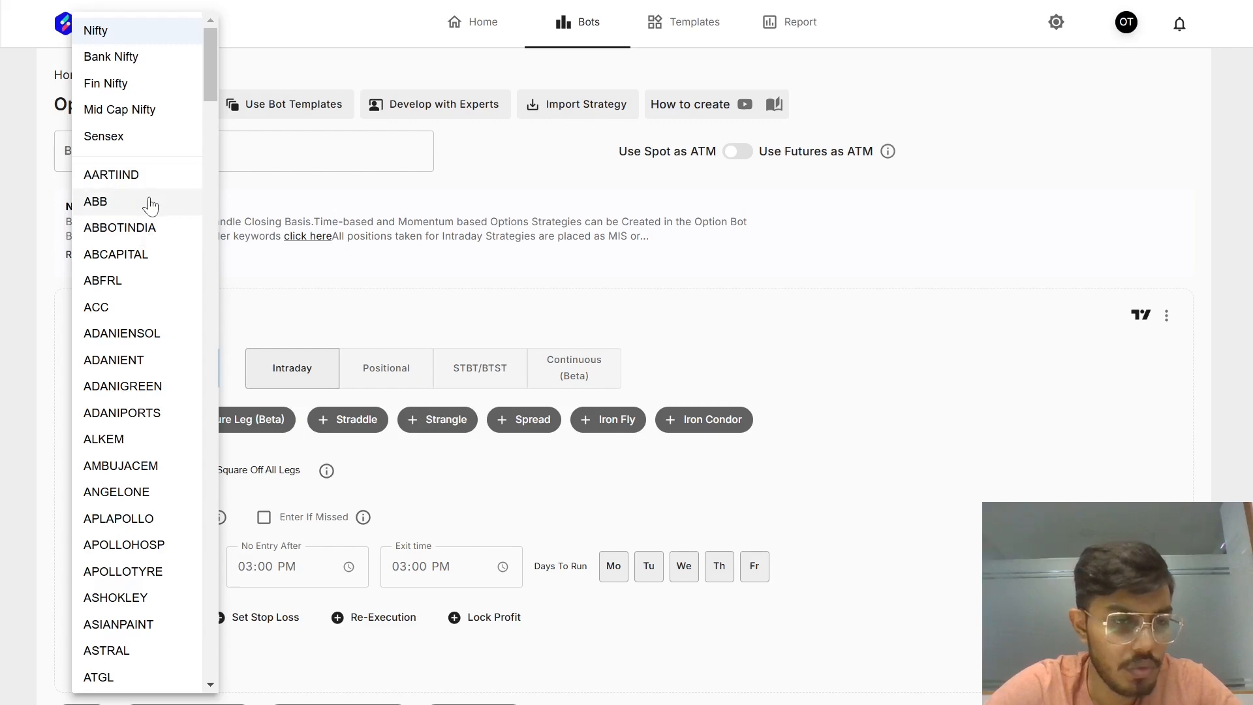
pyautogui.scroll(-18, 154, 320)
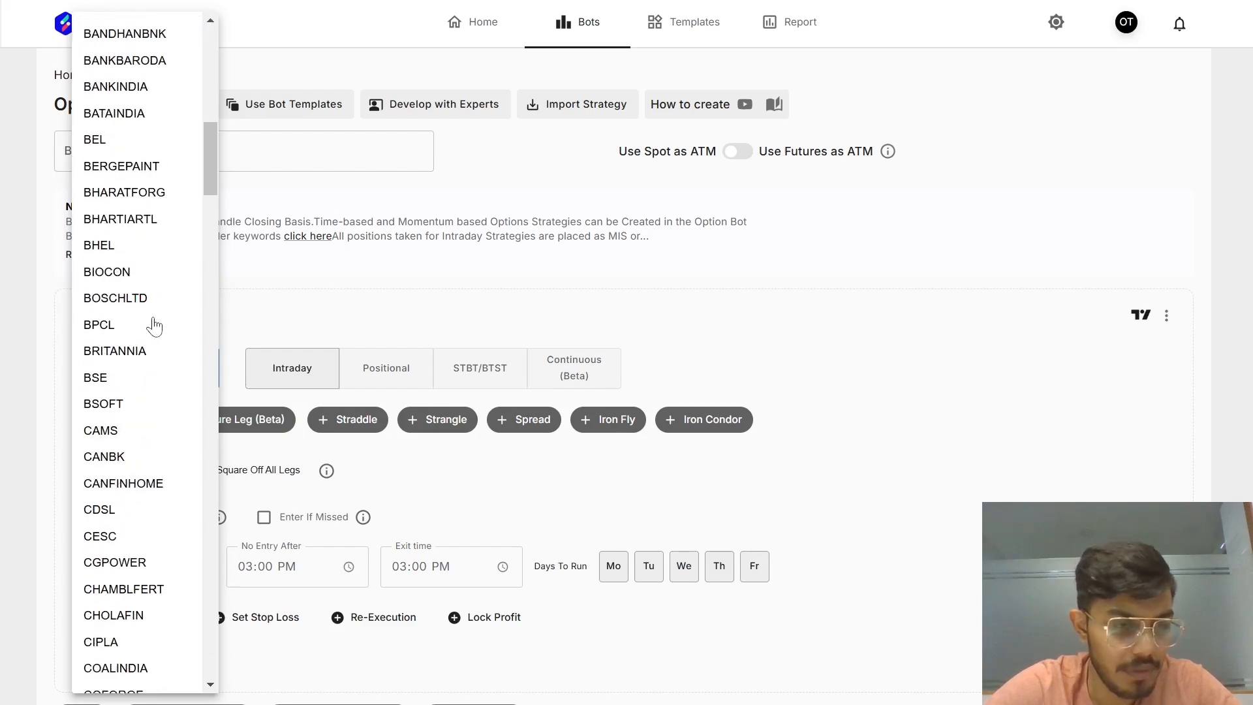
pyautogui.scroll(-20, 154, 326)
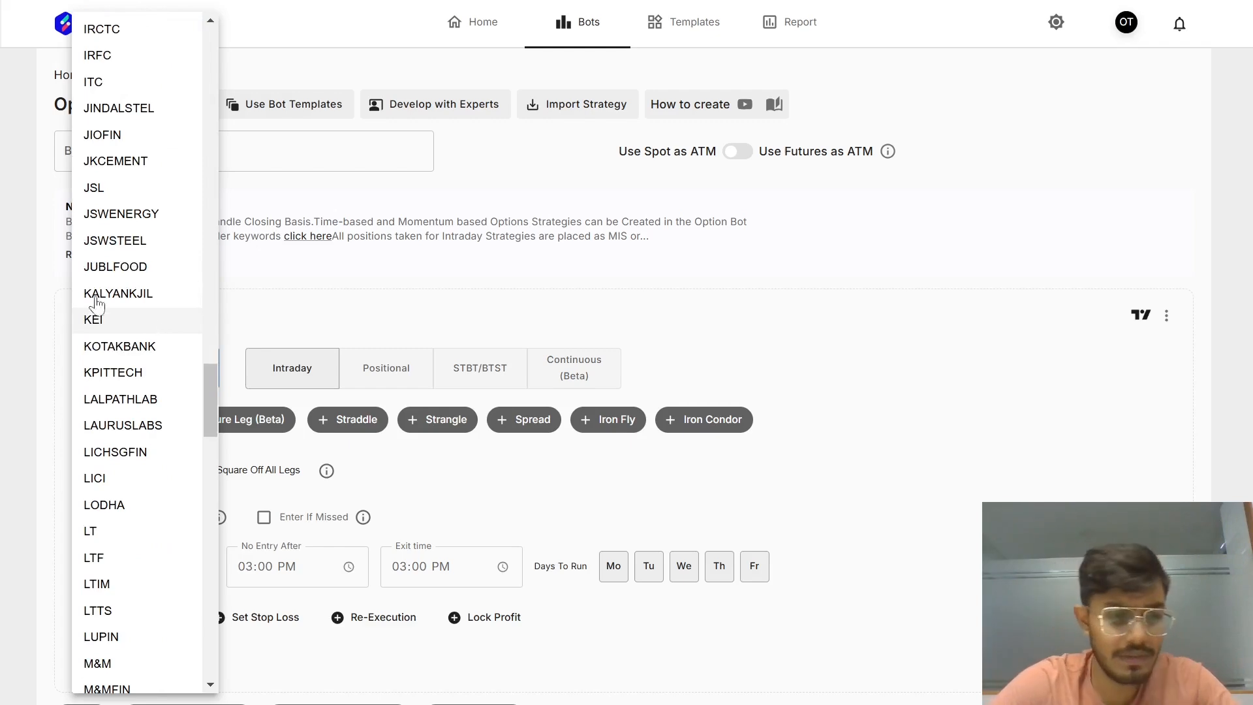
pyautogui.scroll(-2, 151, 362)
pyautogui.scroll(-20, 150, 370)
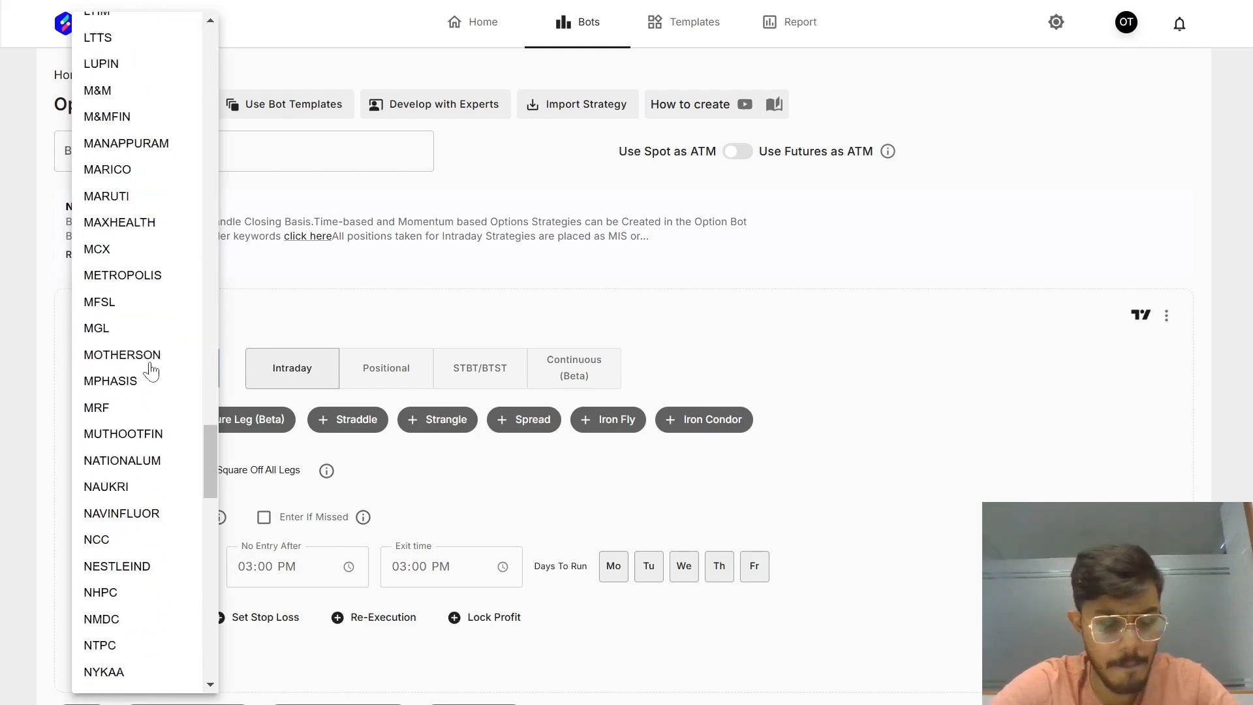
pyautogui.scroll(-3, 150, 370)
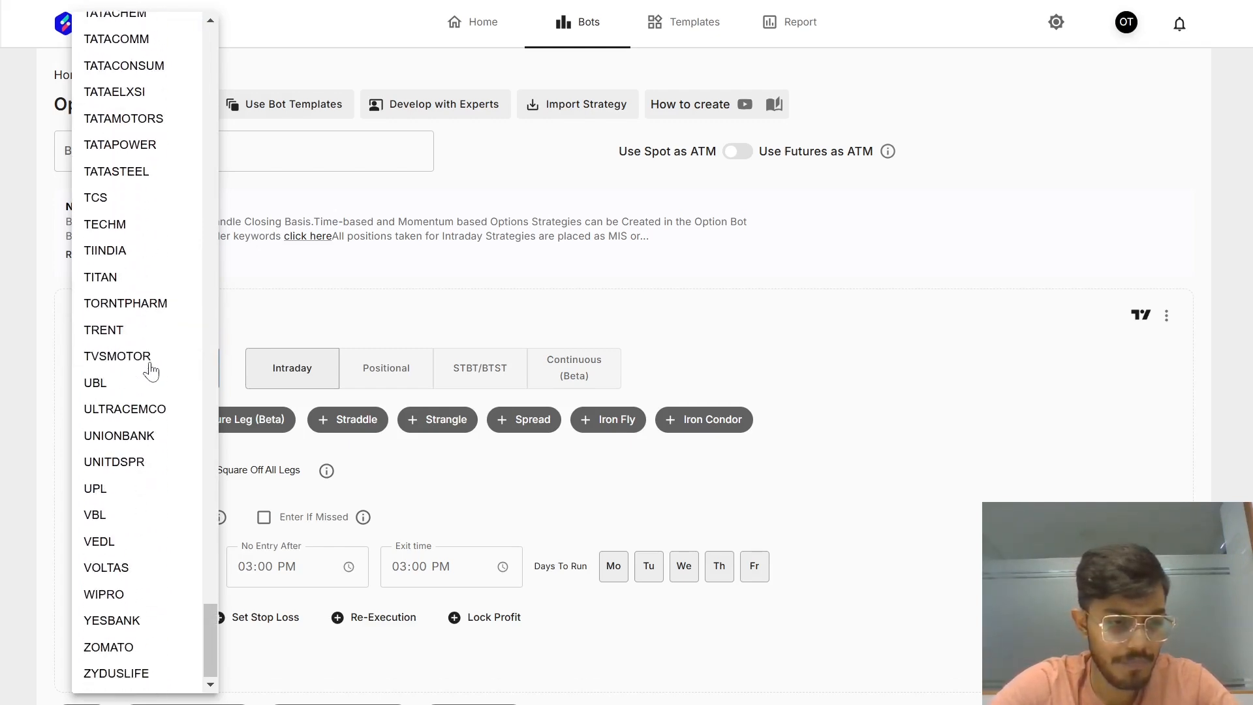
pyautogui.scroll(5, 151, 370)
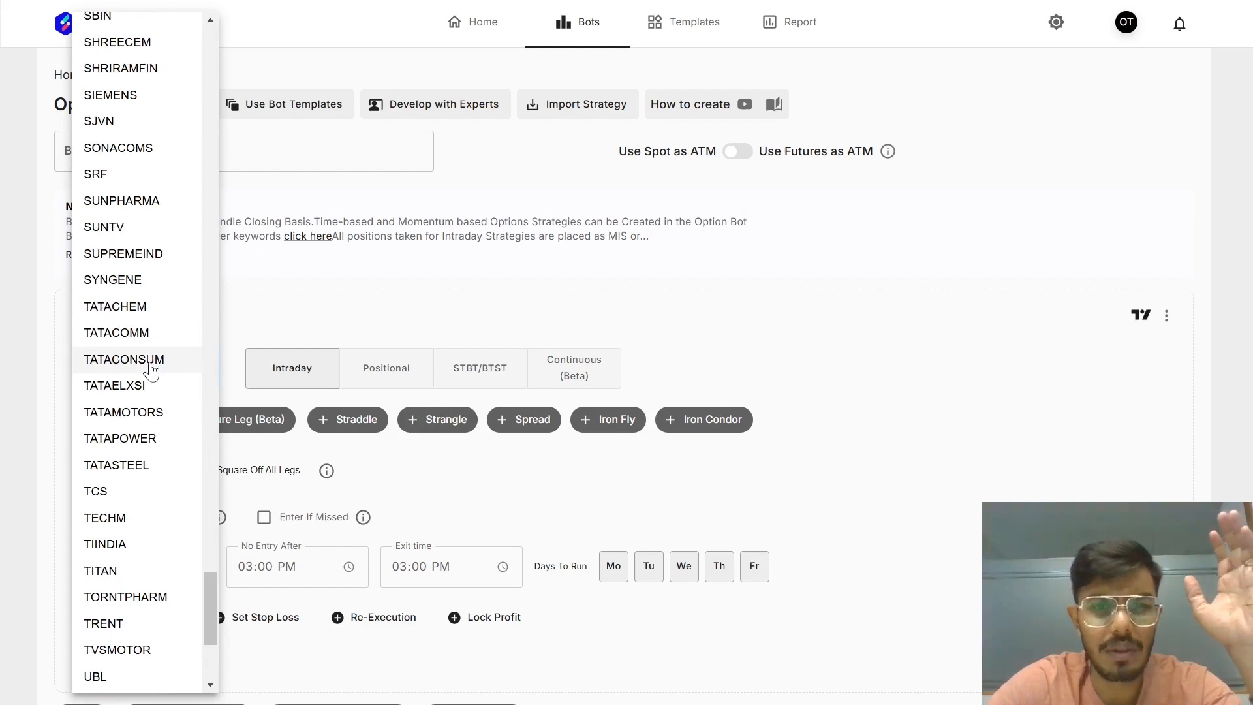
pyautogui.scroll(3, 151, 370)
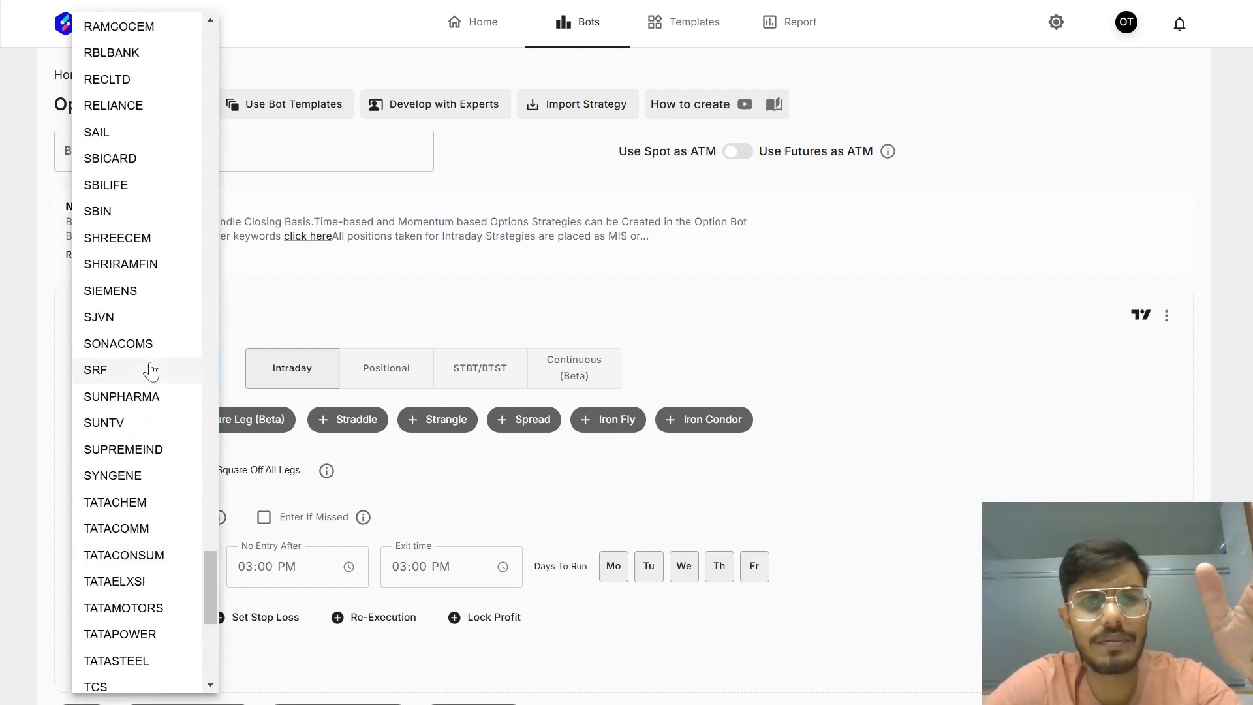
pyautogui.scroll(5, 151, 369)
pyautogui.scroll(-8, 150, 369)
pyautogui.scroll(-3, 150, 370)
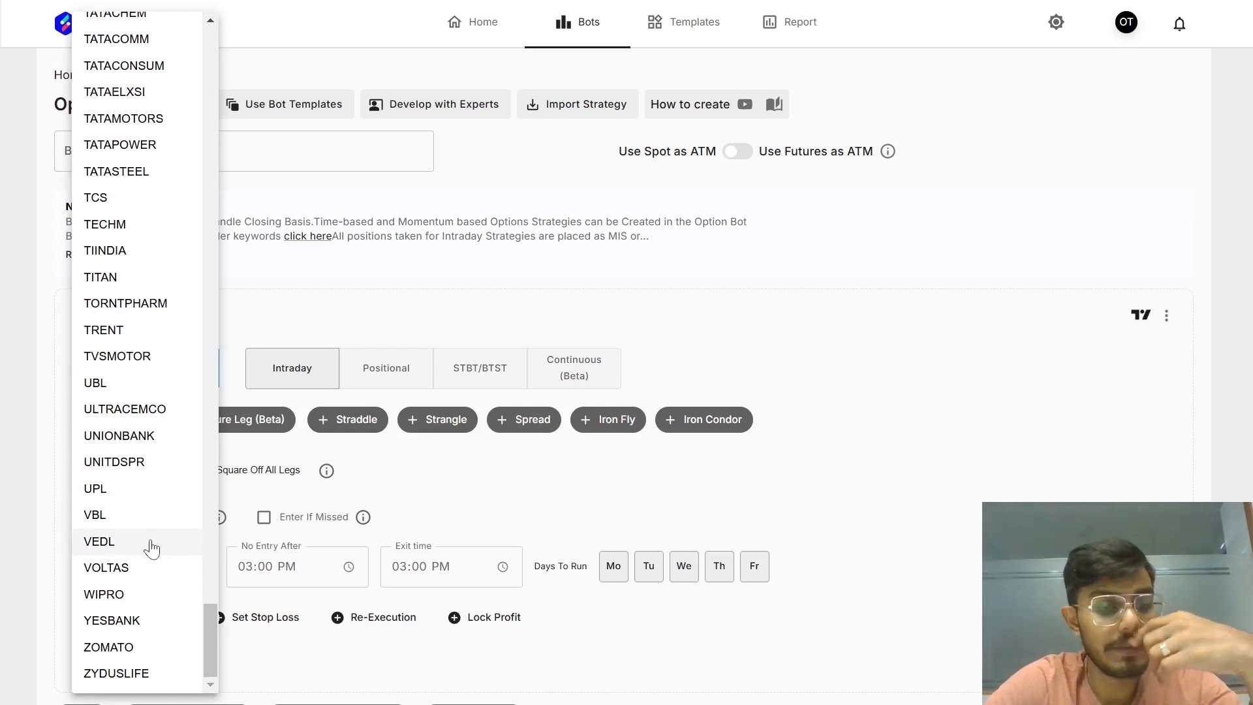
pyautogui.click(123, 648)
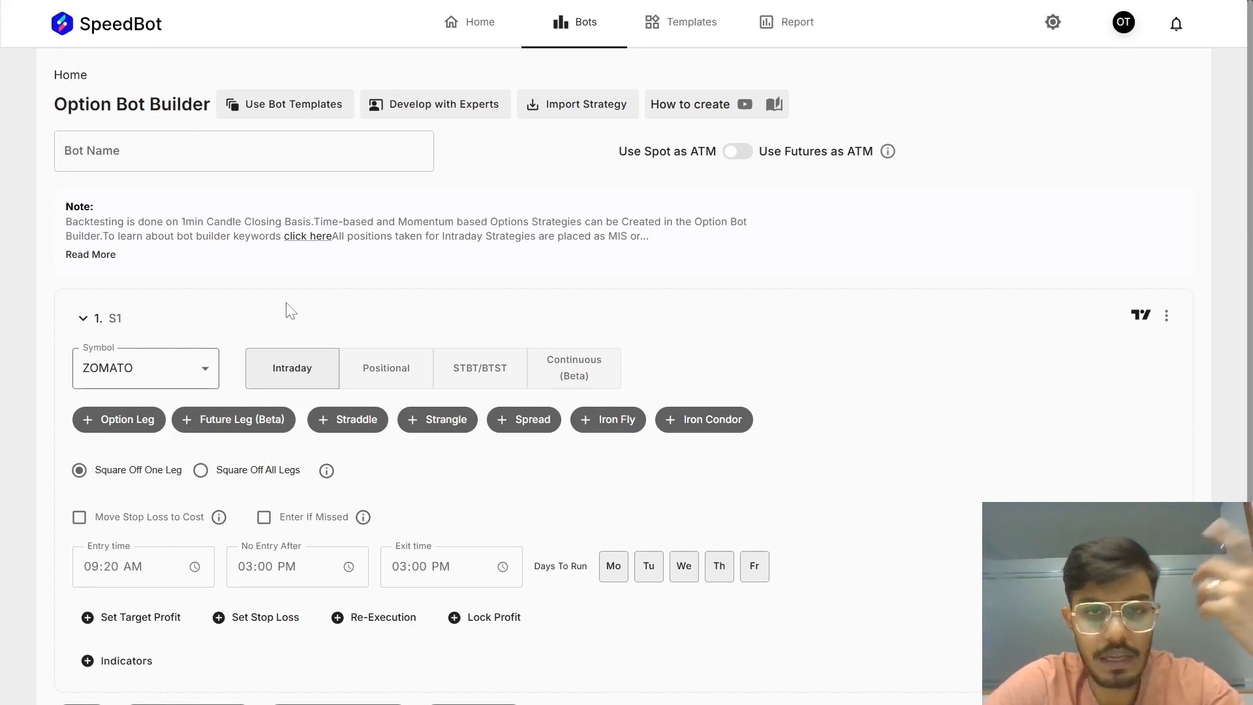
# - Name the bot "Zomato Stock Option Bot"
pyautogui.click(170, 153)
pyautogui.write('Zomato Stock Option Bot')
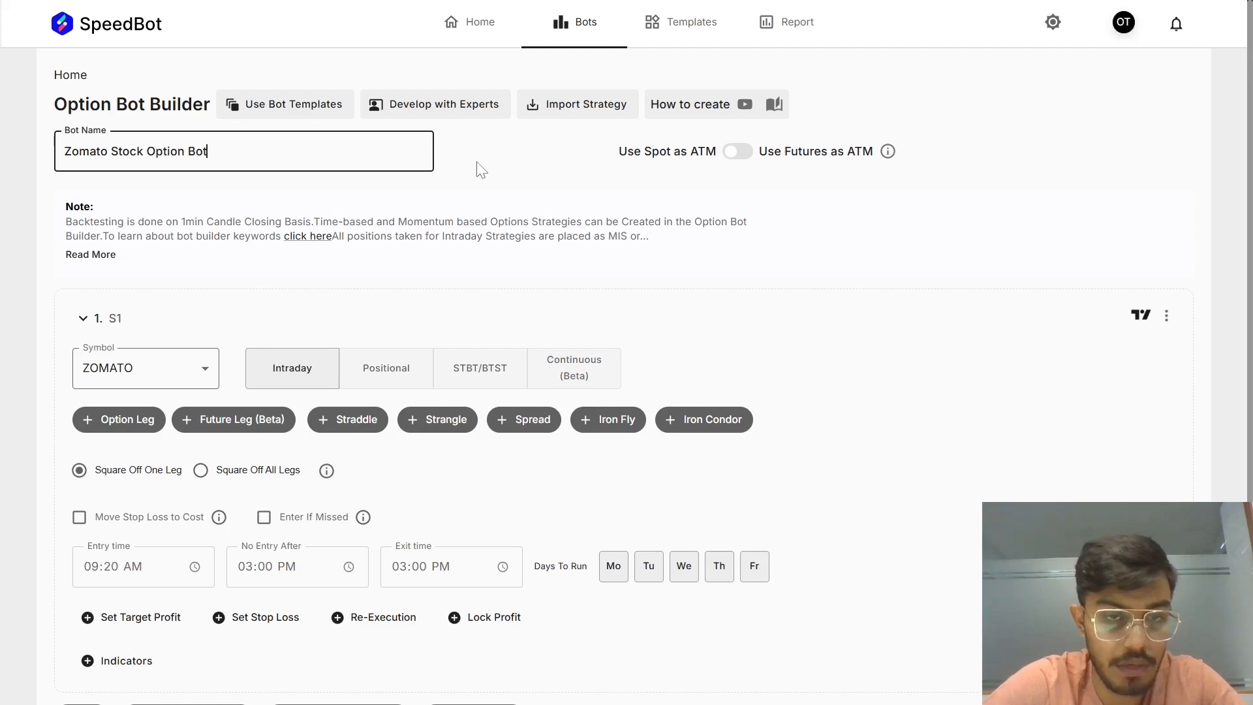
pyautogui.click(483, 170)
# - Add an option leg to the ZOMATO strategy and set its direction to SELL
pyautogui.scroll(-1, 305, 282)
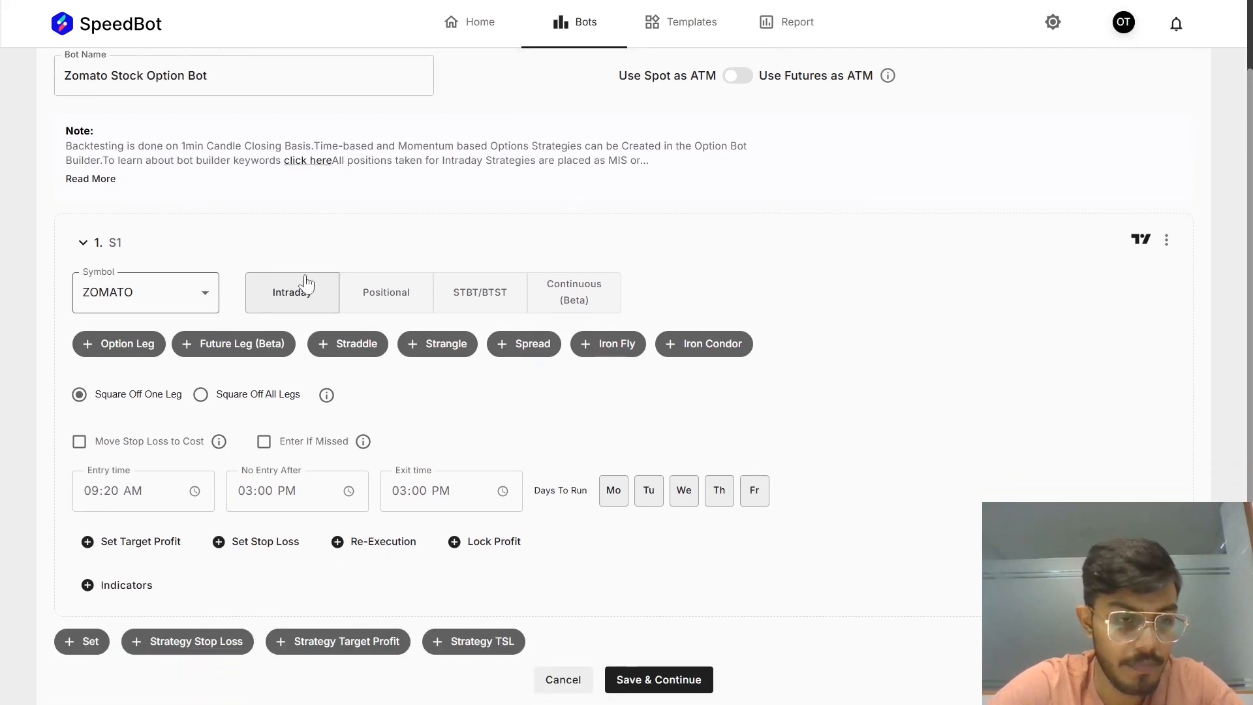
pyautogui.click(144, 342)
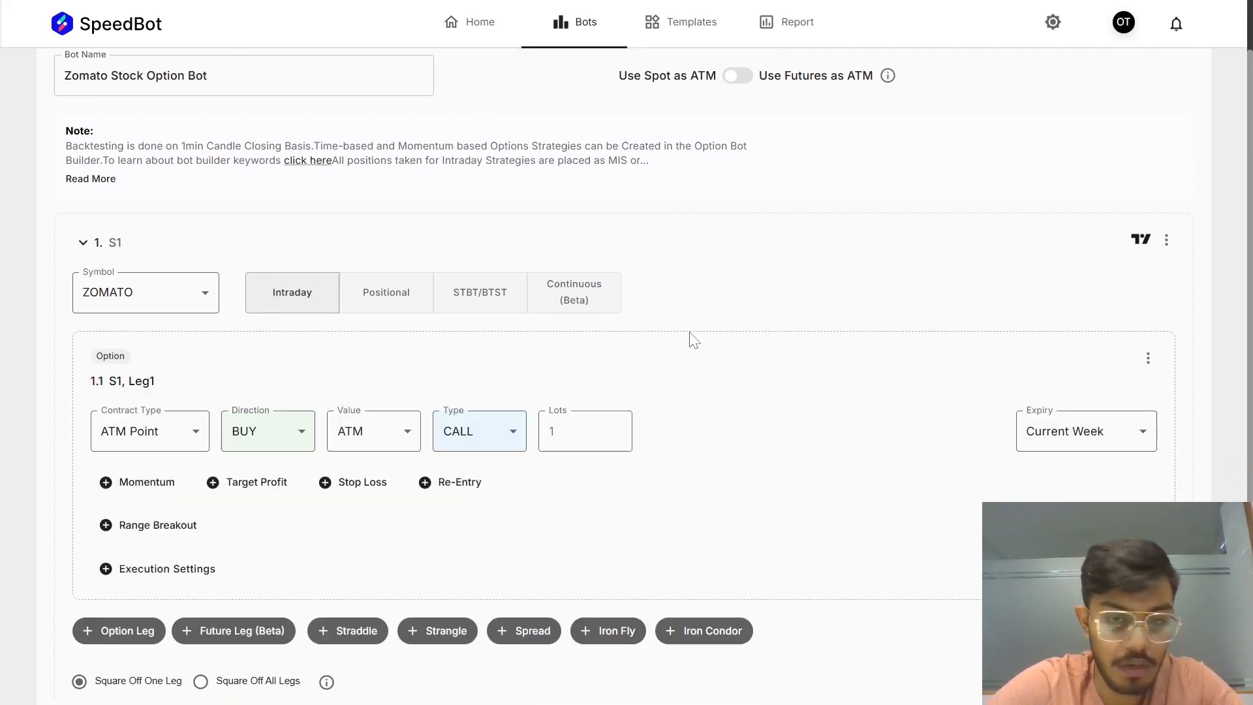
pyautogui.click(272, 444)
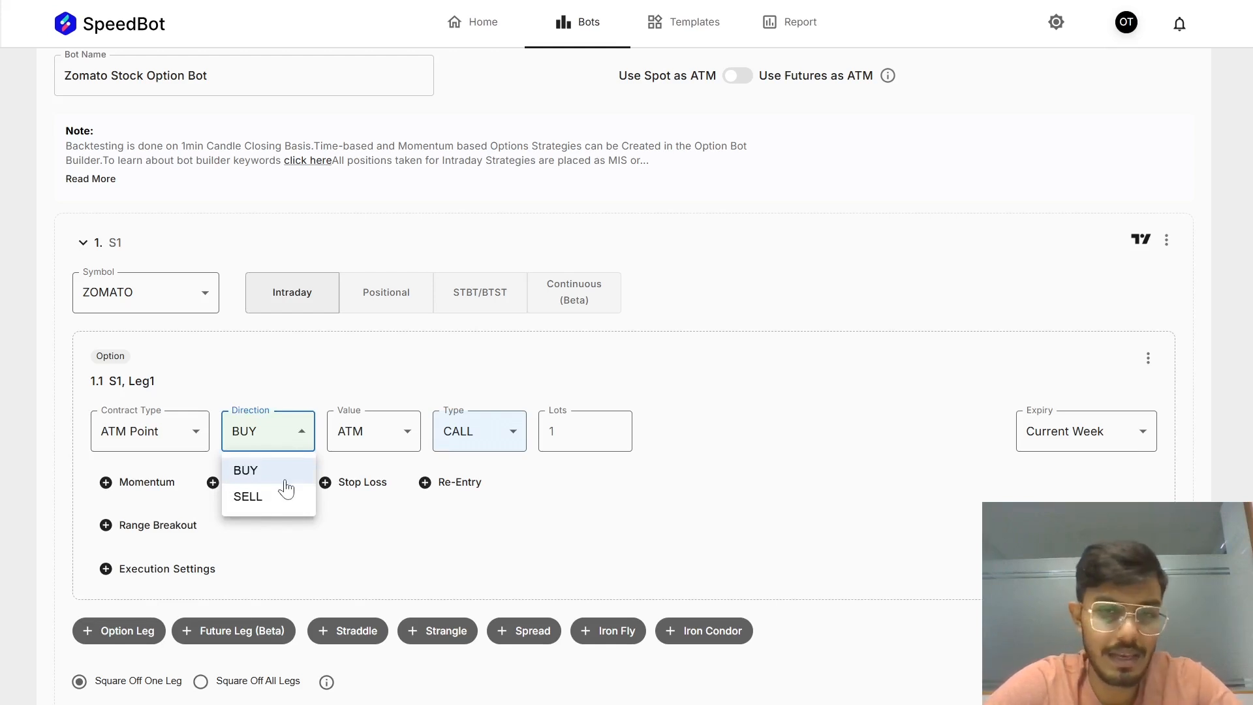
pyautogui.click(276, 500)
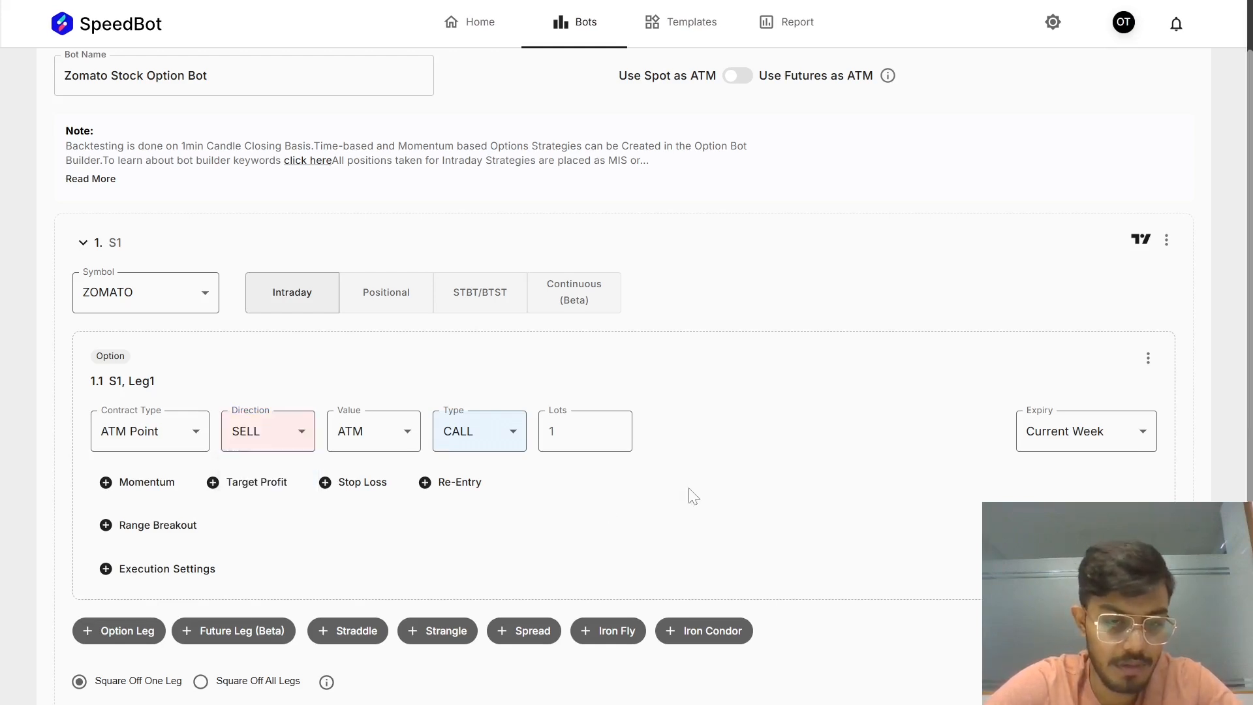
# - Set the ZOMATO leg's expiry to Current Month, trying Next Month in between
pyautogui.click(1044, 444)
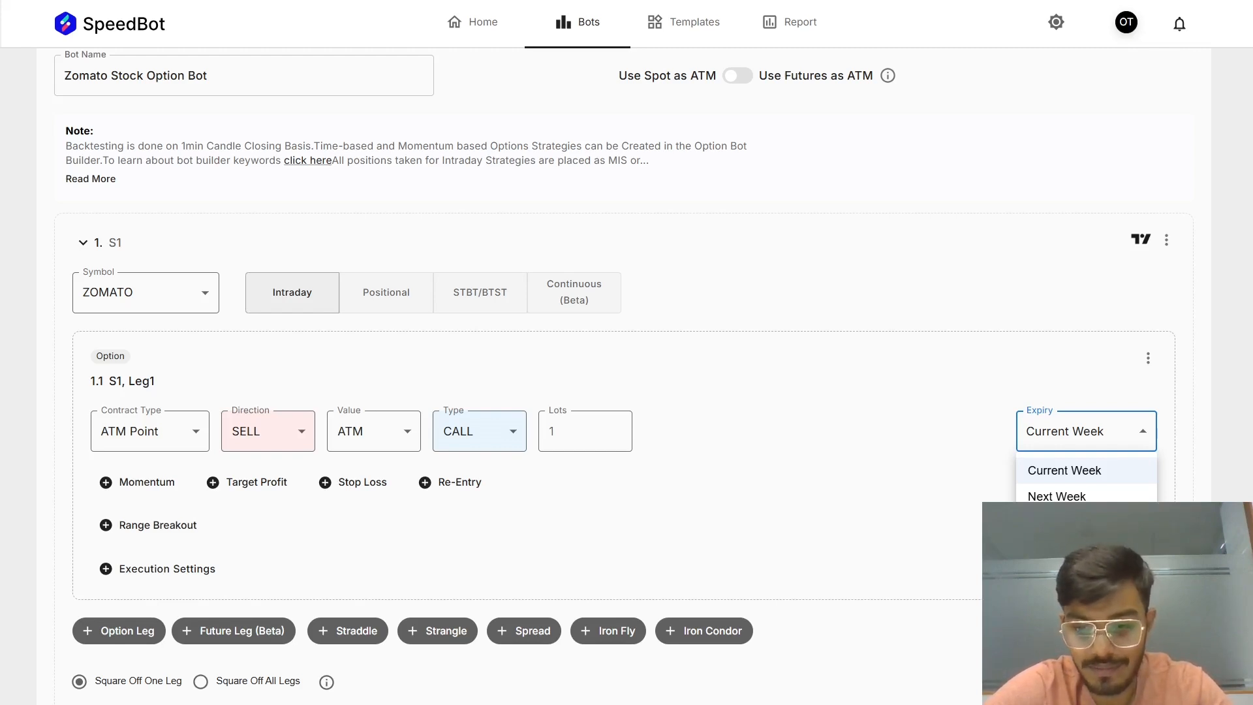
pyautogui.click(1057, 522)
pyautogui.click(1080, 446)
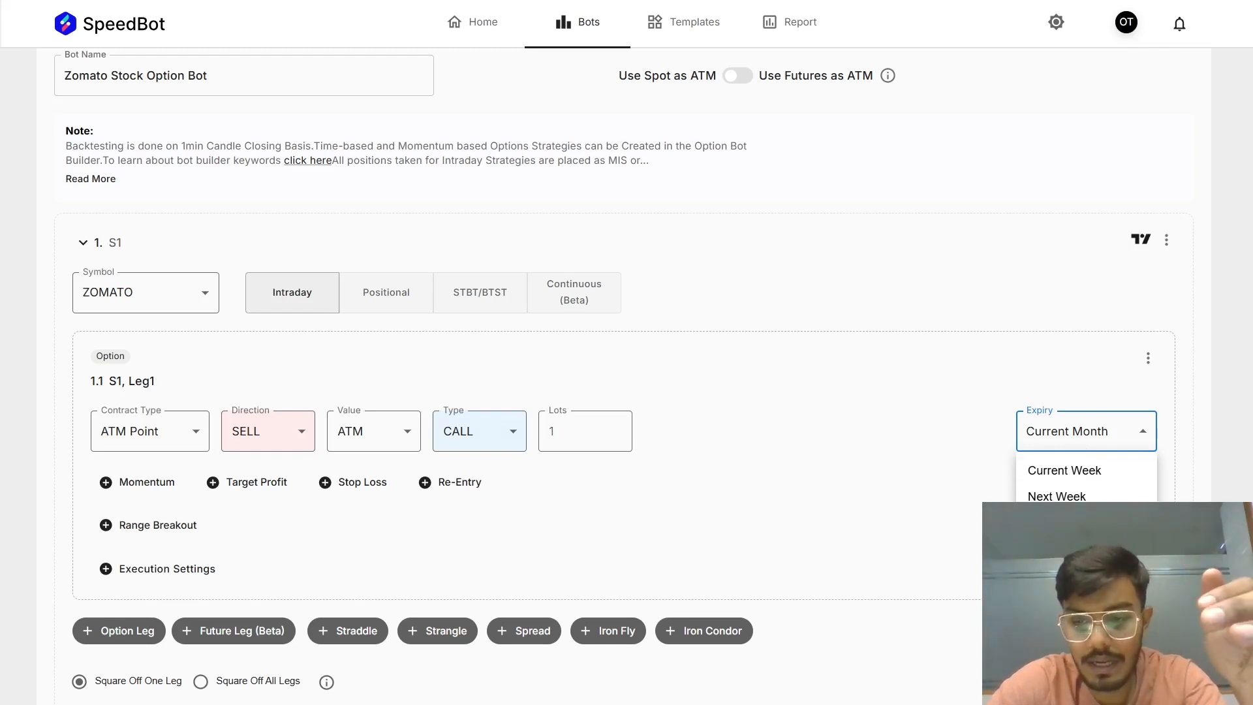
pyautogui.click(1070, 549)
pyautogui.click(1080, 431)
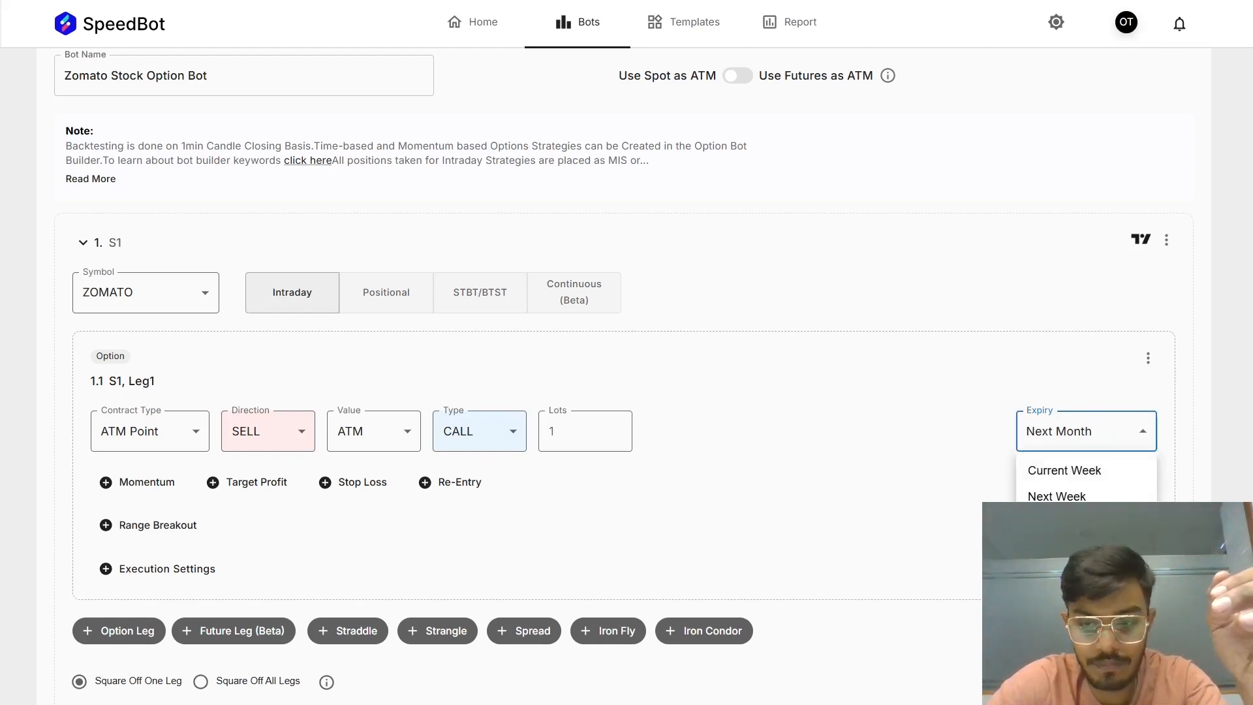
pyautogui.click(1067, 522)
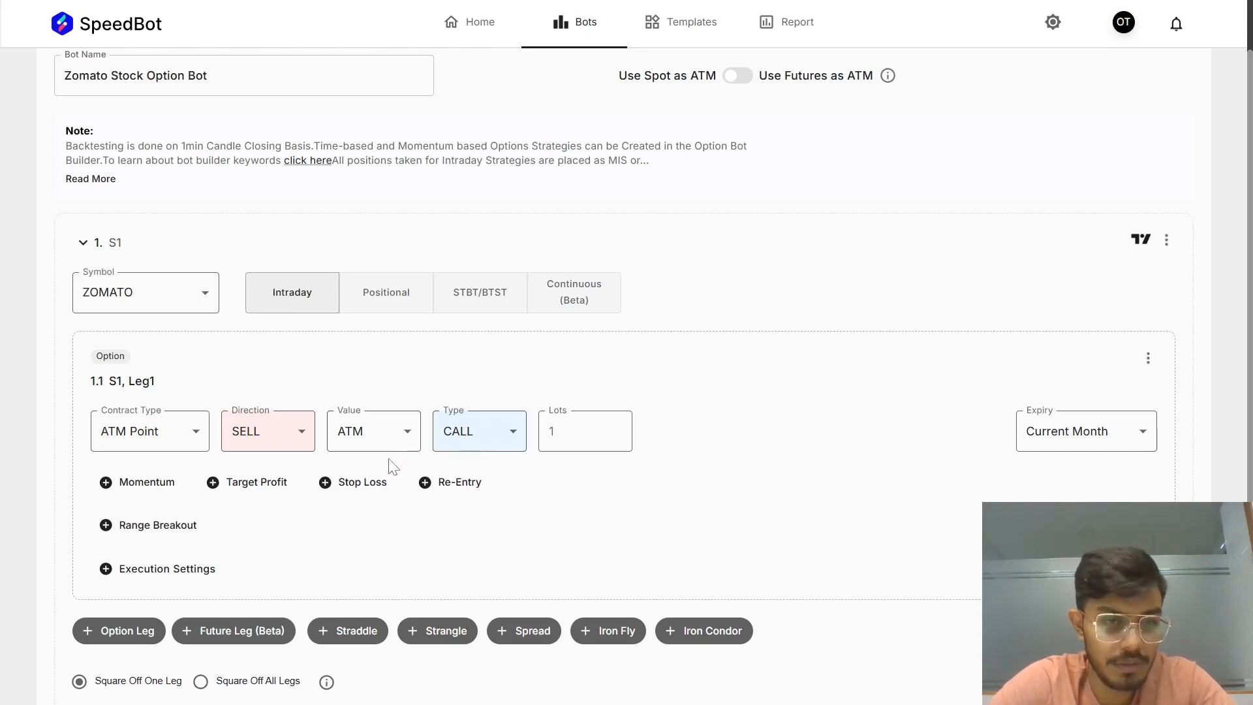
# - Rename the first strategy from S1 to "Zomato"
pyautogui.scroll(-3, 295, 498)
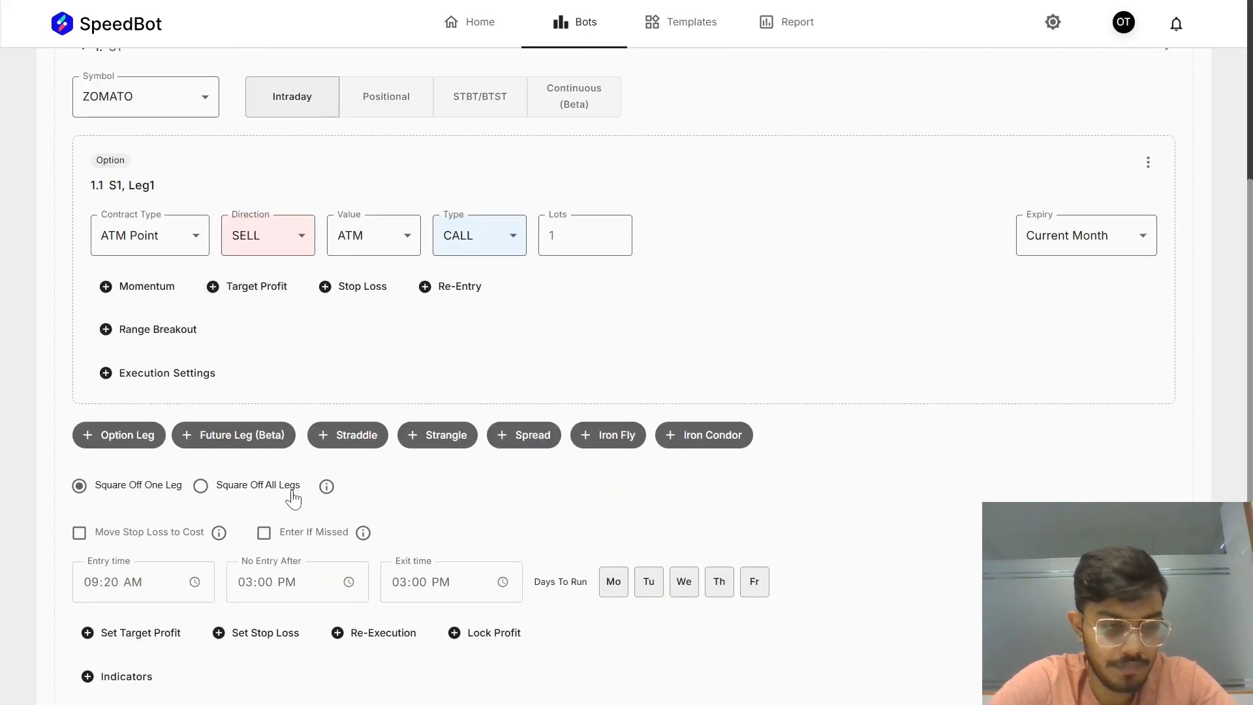
pyautogui.scroll(-1, 293, 499)
pyautogui.scroll(4, 295, 498)
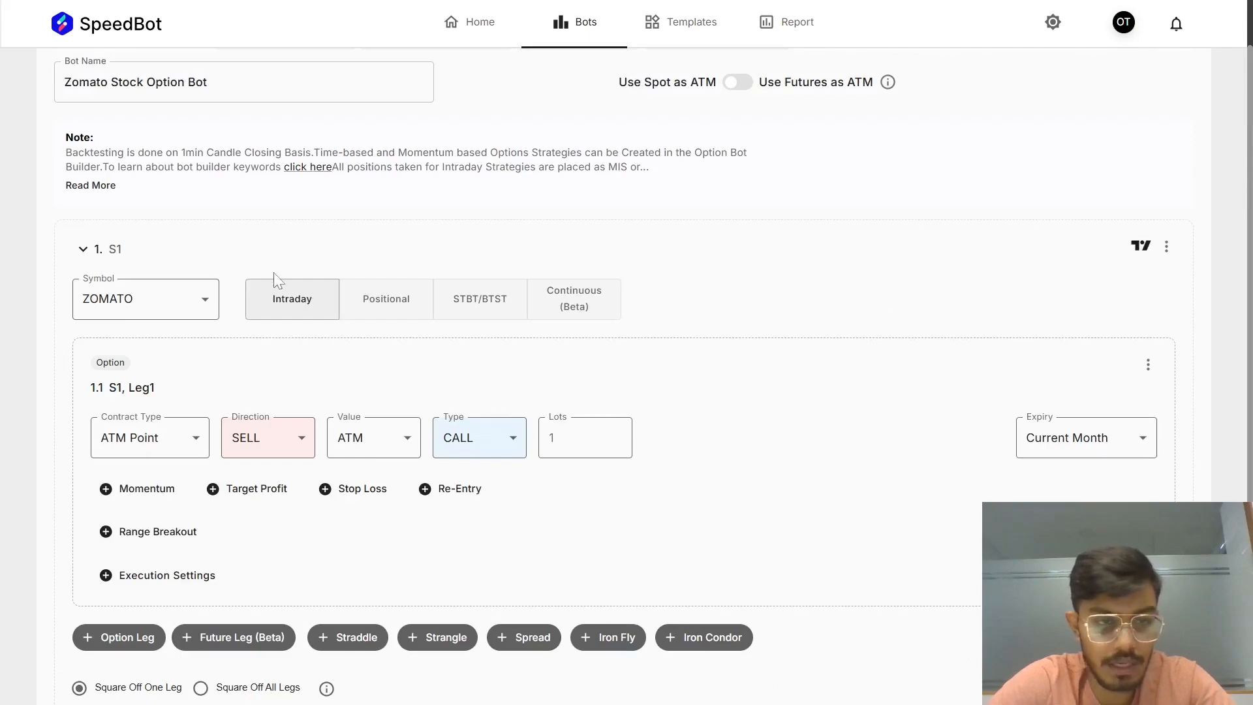
pyautogui.click(138, 251)
pyautogui.doubleClick(138, 256)
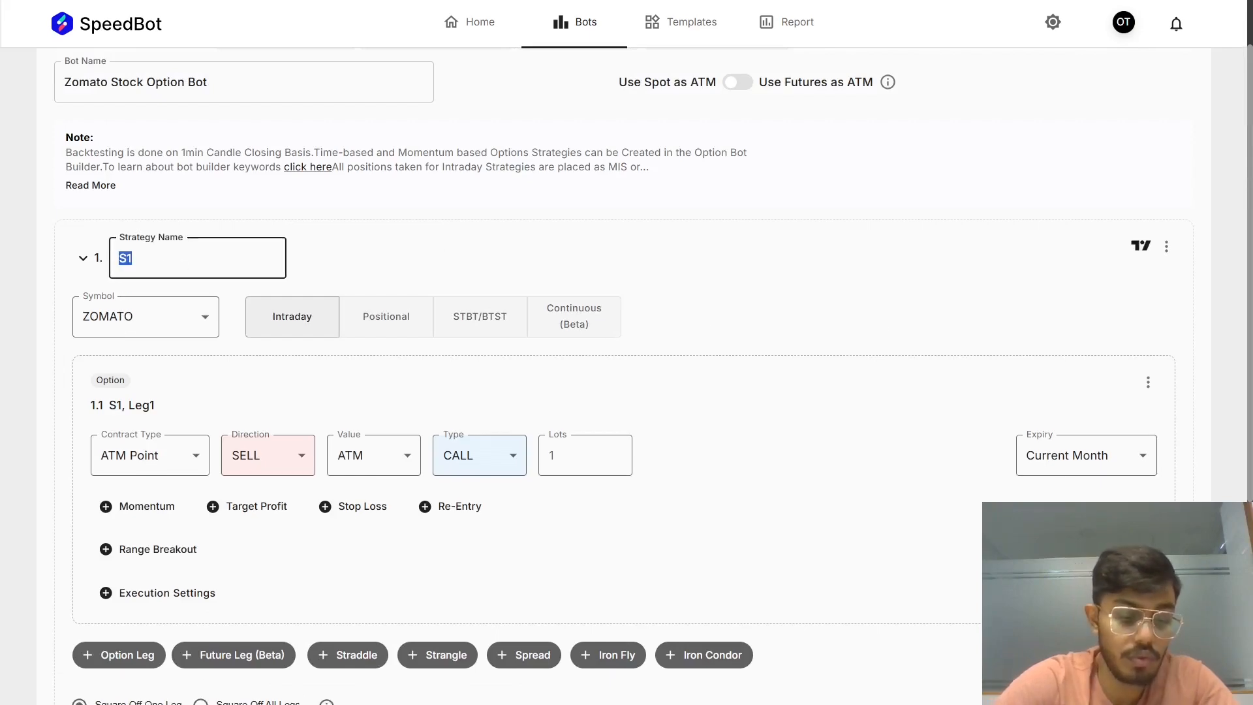
pyautogui.click(421, 265)
# - Add a second strategy set to the bot and open its name for editing
pyautogui.scroll(-5, 237, 451)
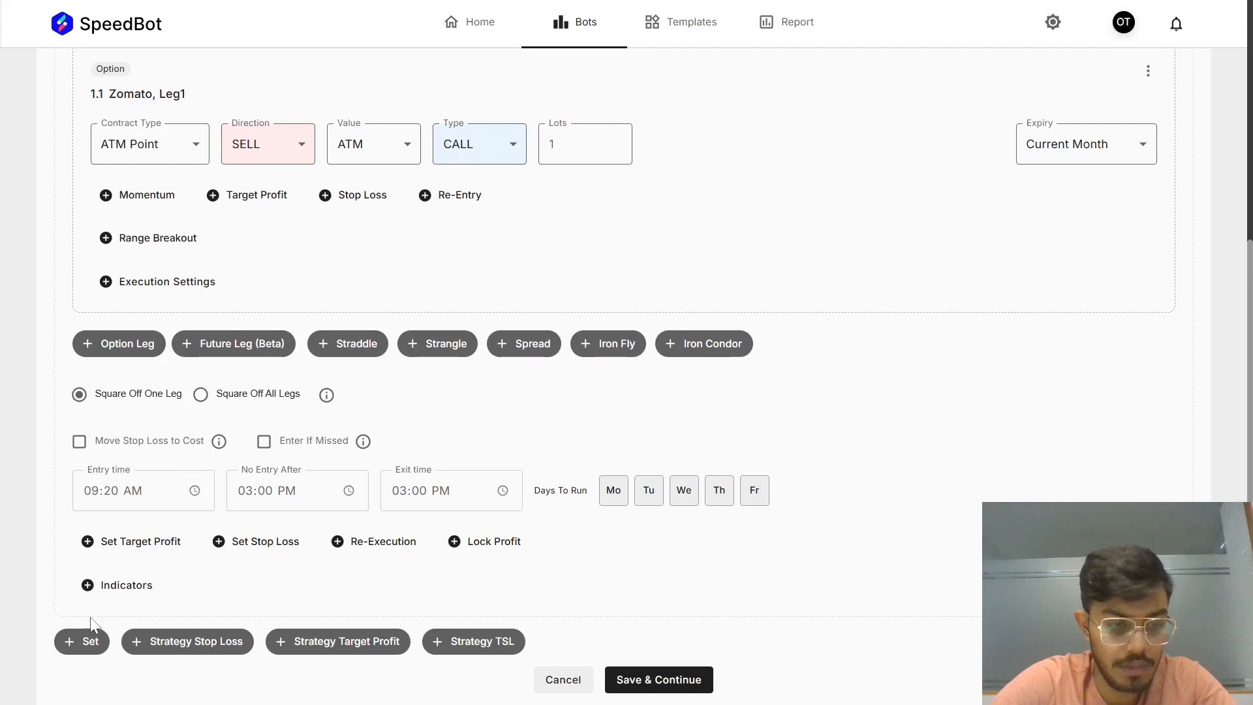
pyautogui.click(85, 648)
pyautogui.scroll(-3, 339, 461)
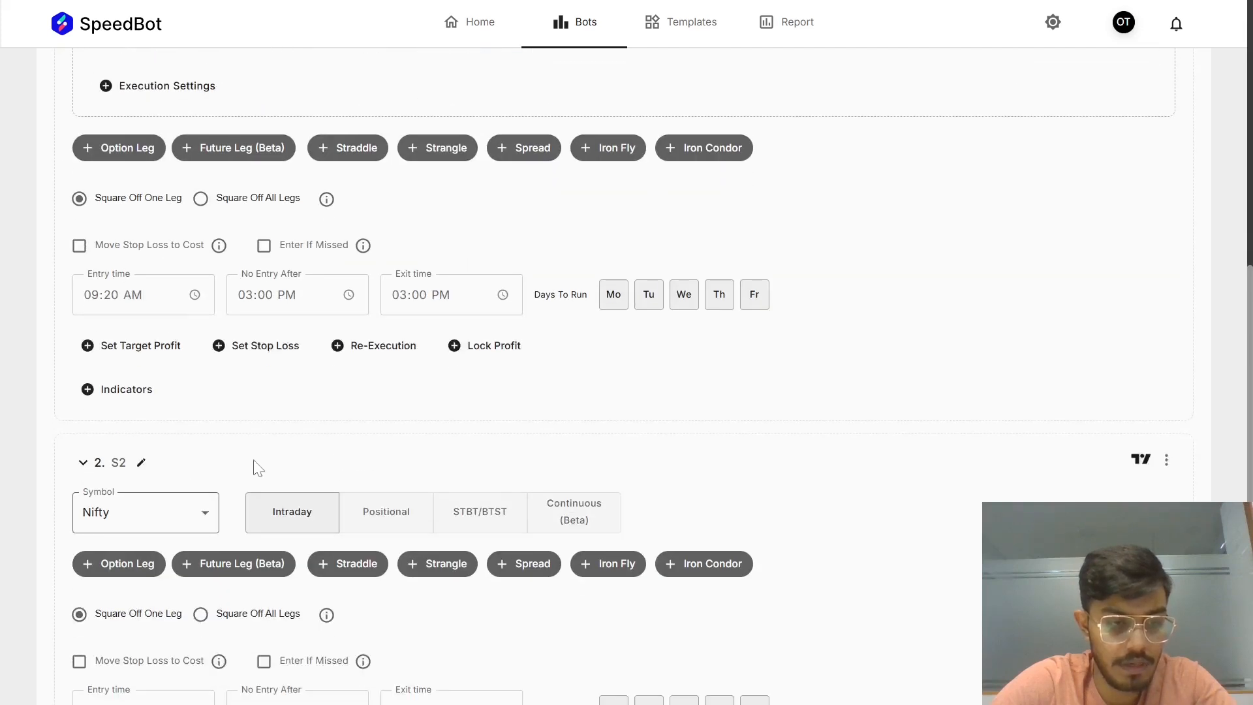
pyautogui.click(140, 463)
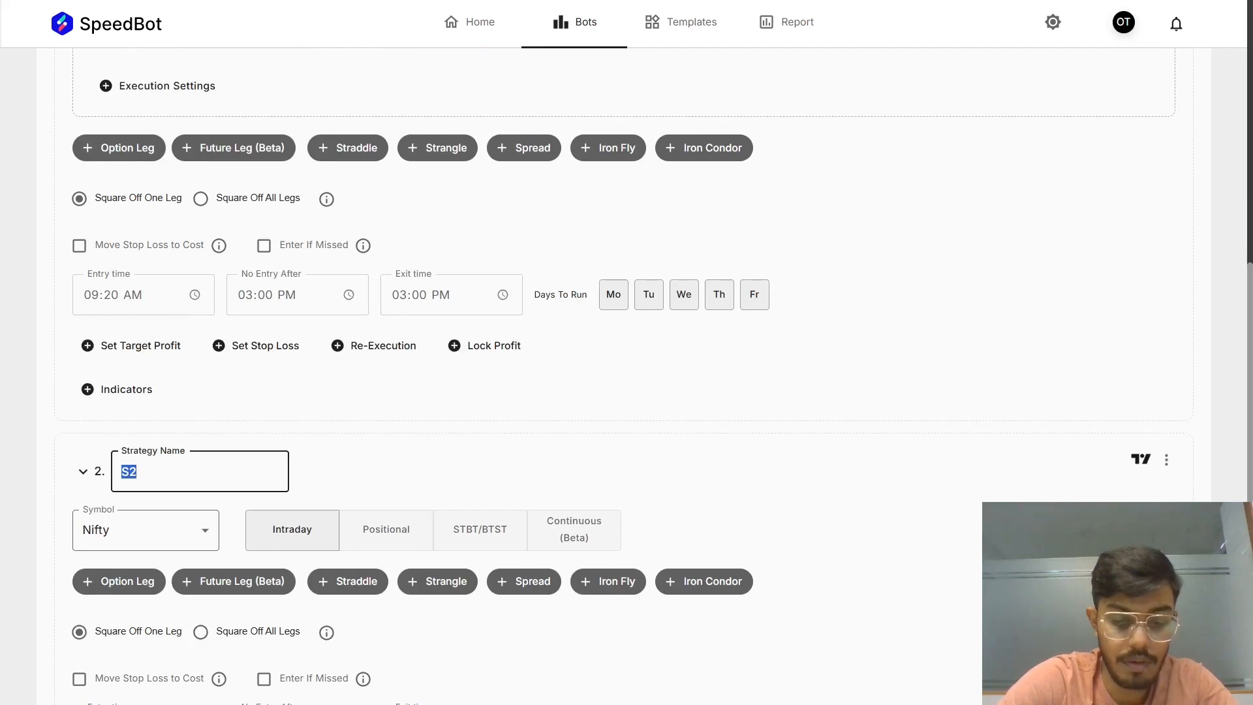
pyautogui.click(131, 545)
# - Set the second strategy's symbol to the stock DELHIVERY
pyautogui.click(156, 522)
pyautogui.scroll(-5, 163, 439)
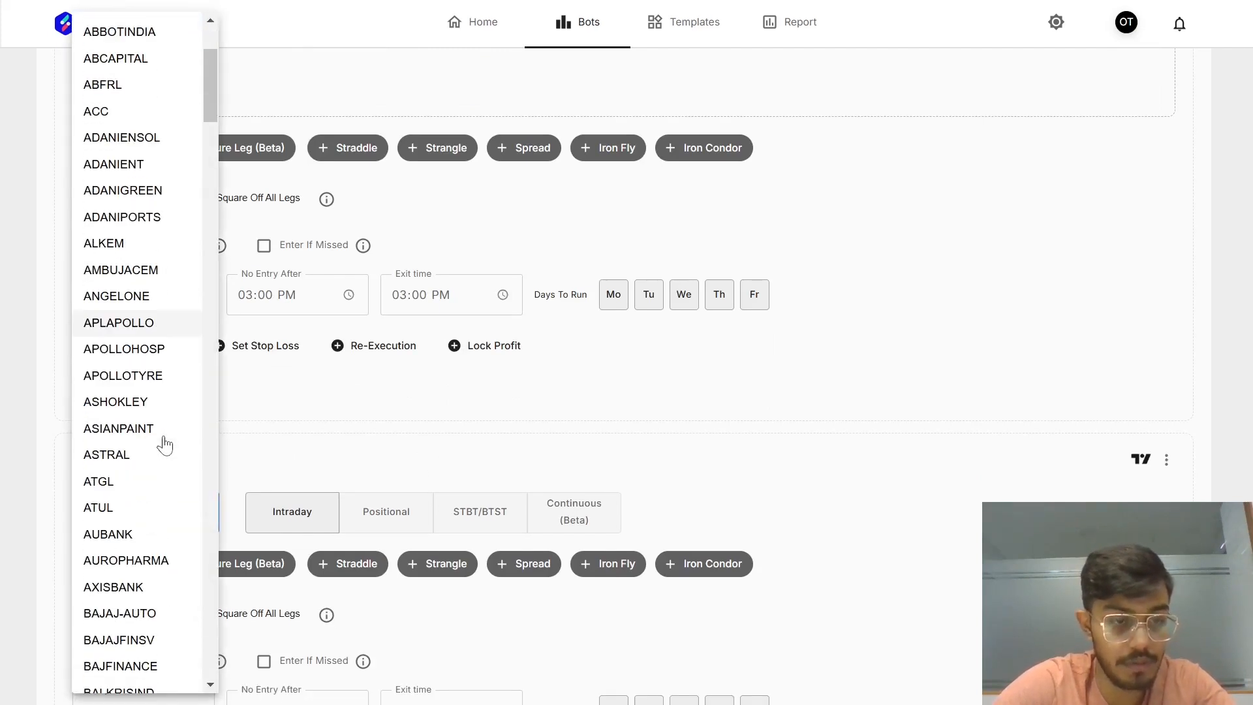
pyautogui.scroll(-6, 165, 444)
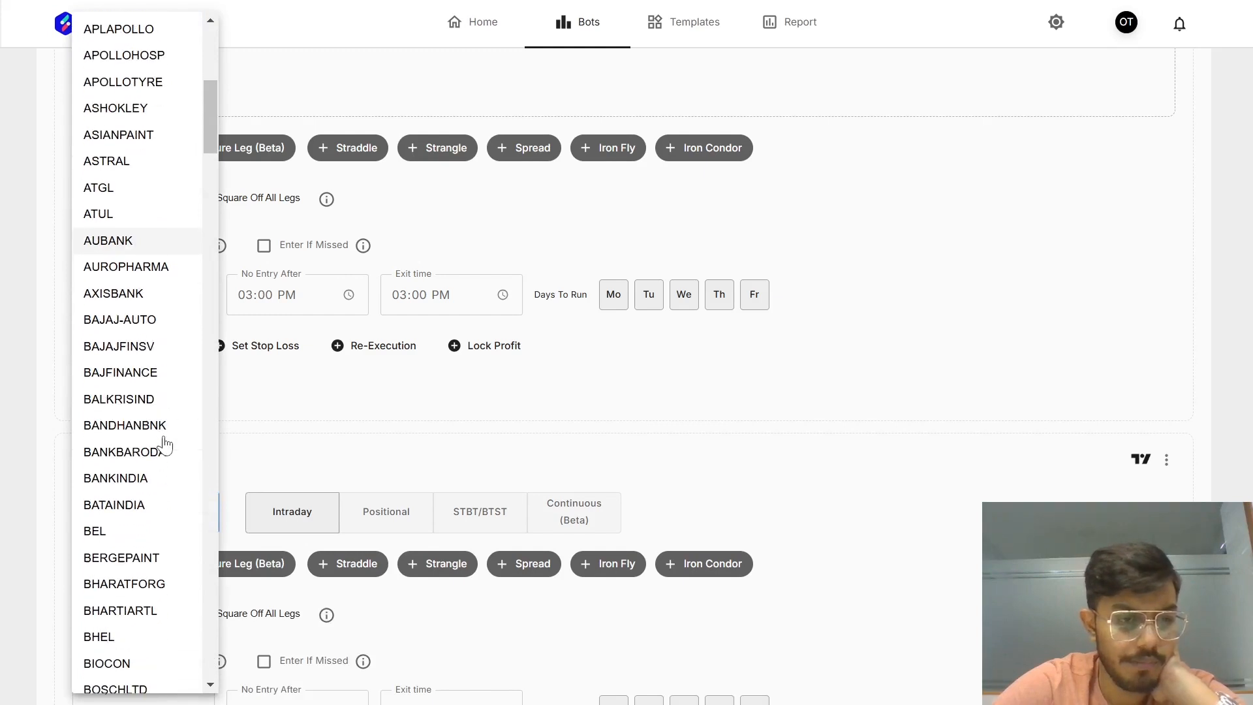
pyautogui.scroll(-6, 165, 443)
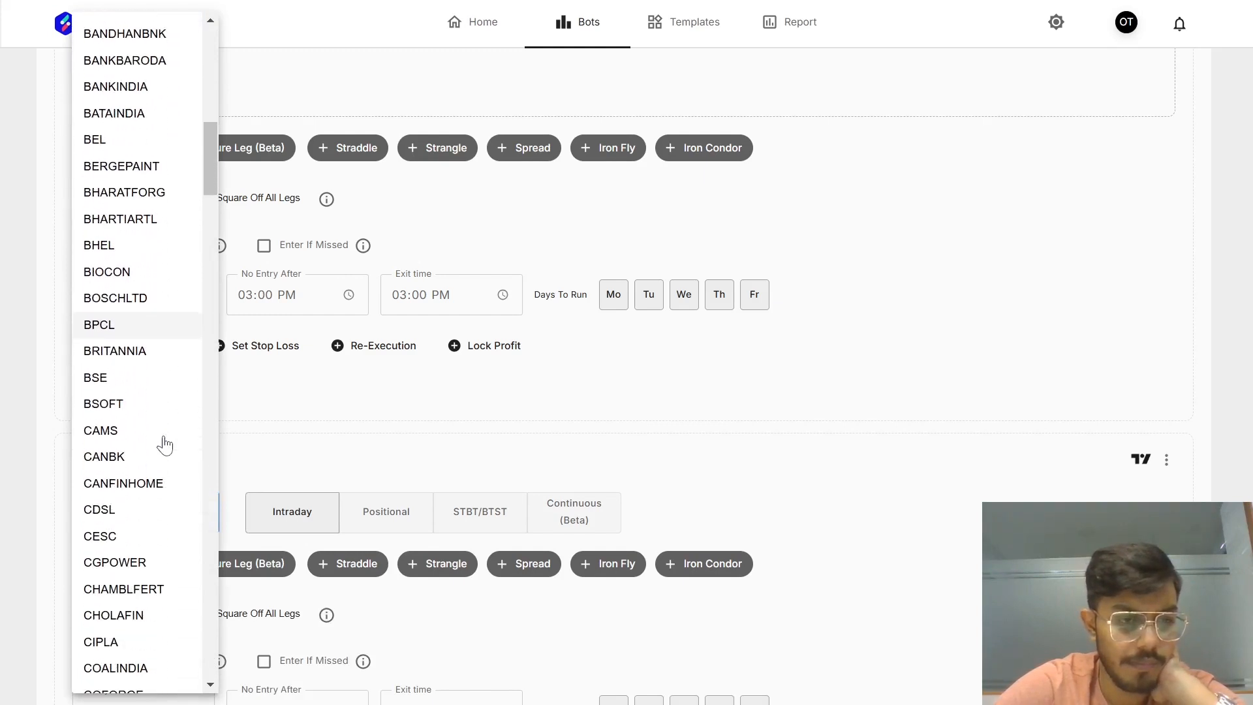
pyautogui.scroll(-4, 165, 443)
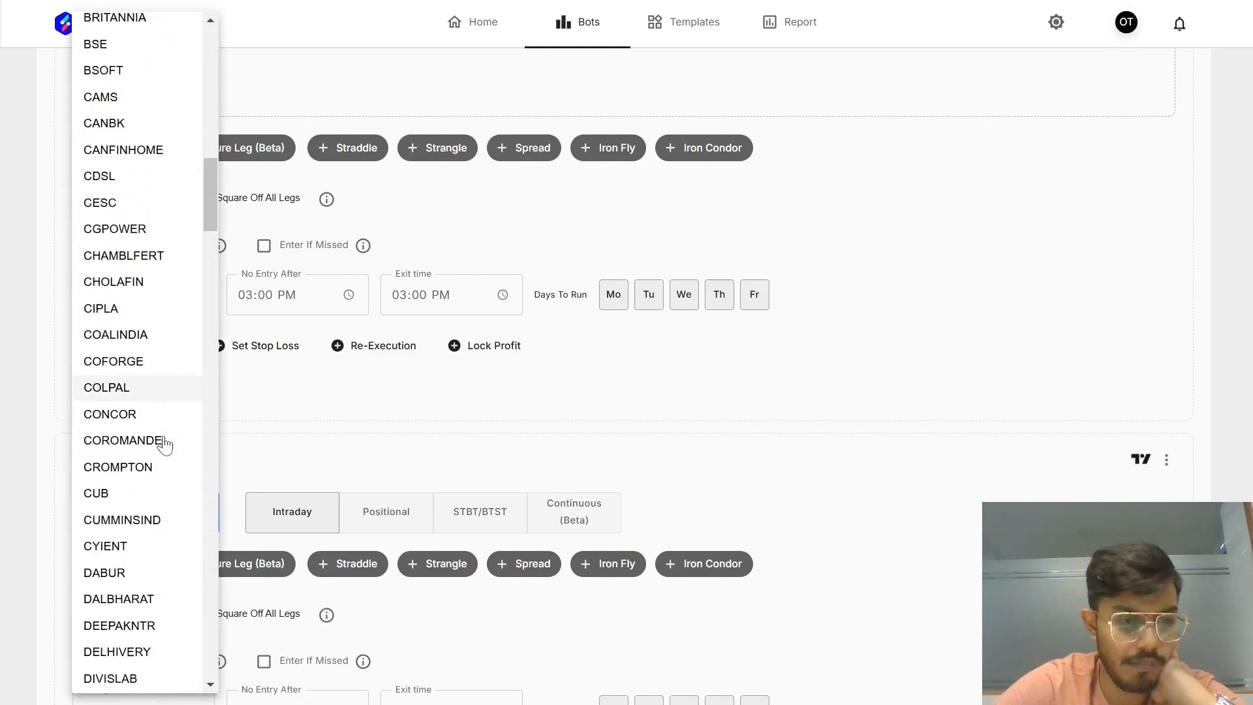
pyautogui.scroll(-2, 165, 444)
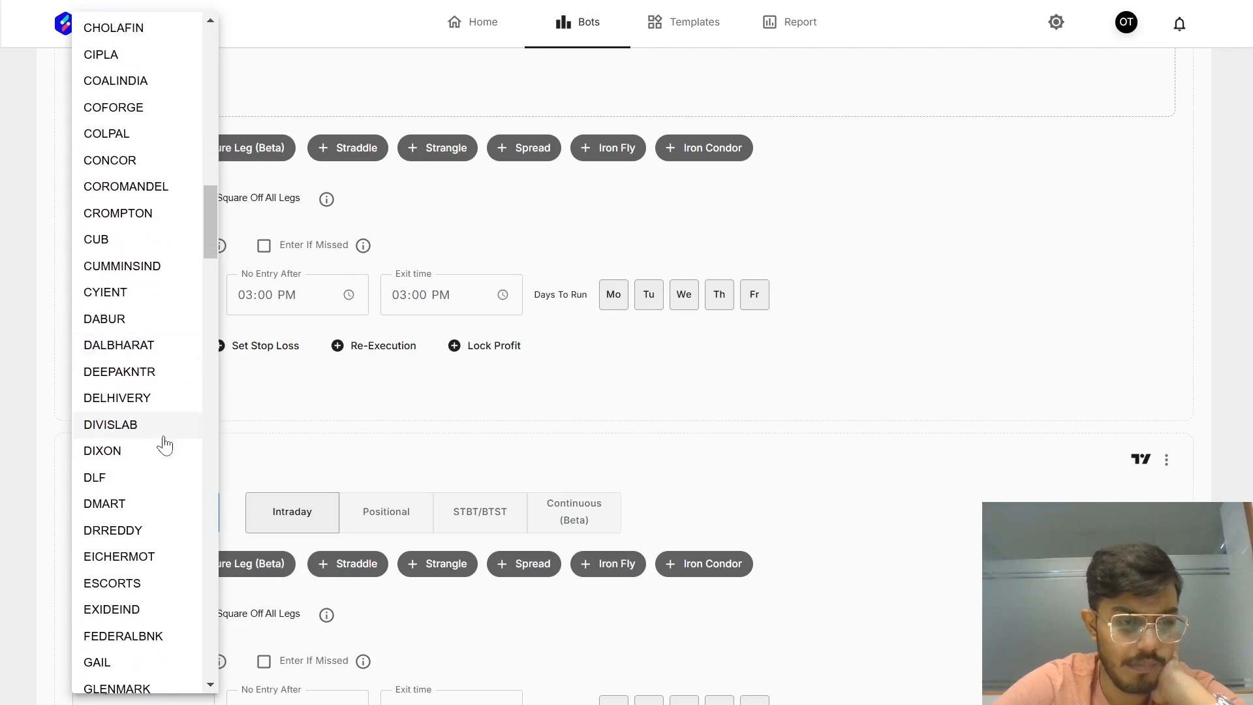
pyautogui.click(154, 397)
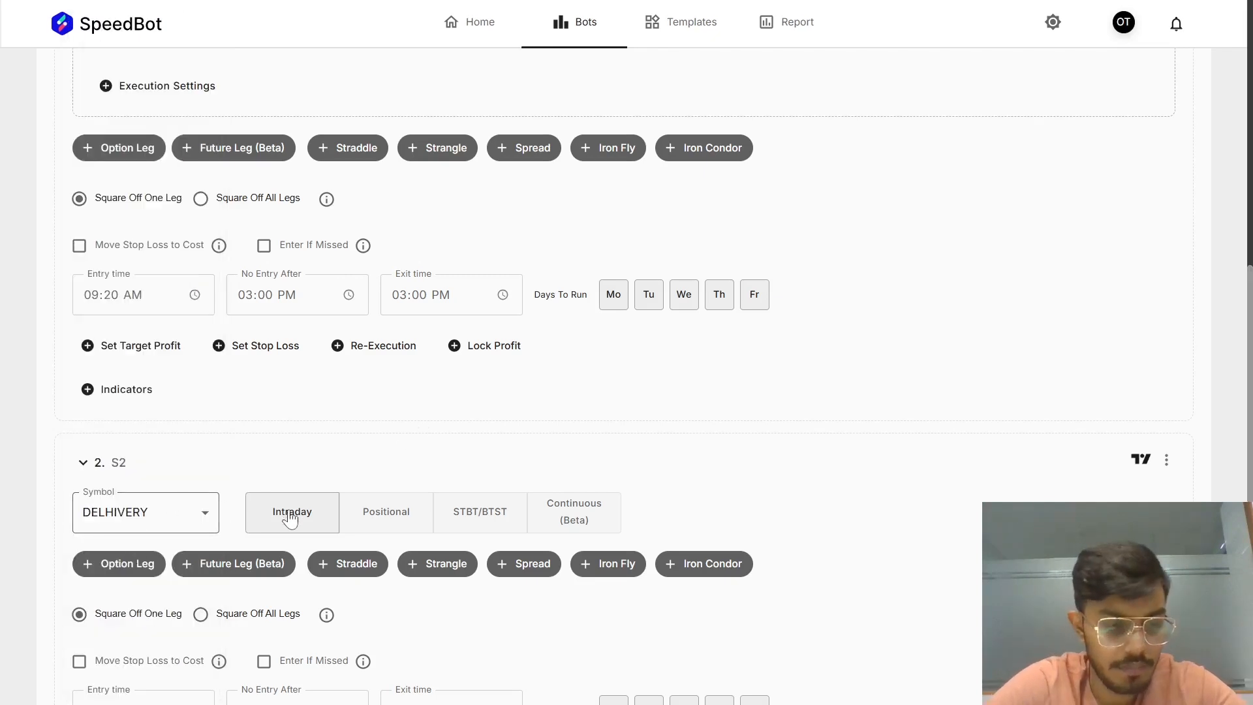
# - Add an option leg to the DELHIVERY strategy and set its type to PUT
pyautogui.scroll(-2, 234, 503)
pyautogui.click(129, 467)
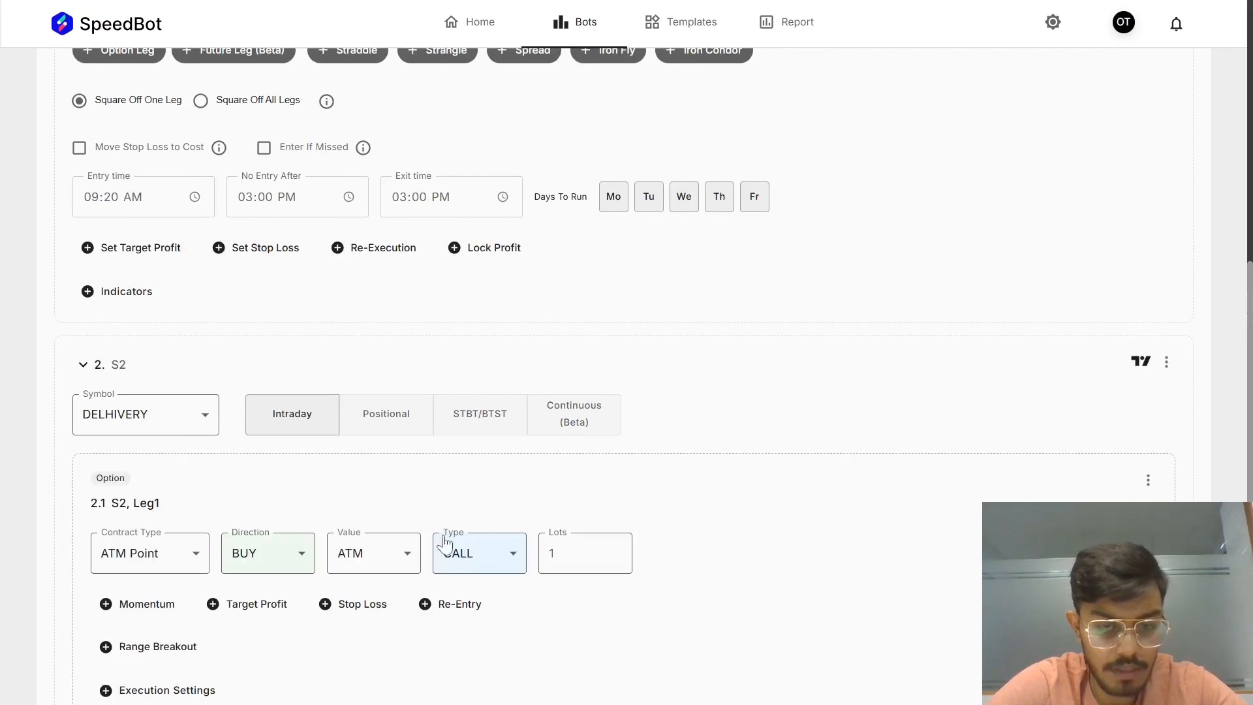
pyautogui.click(475, 556)
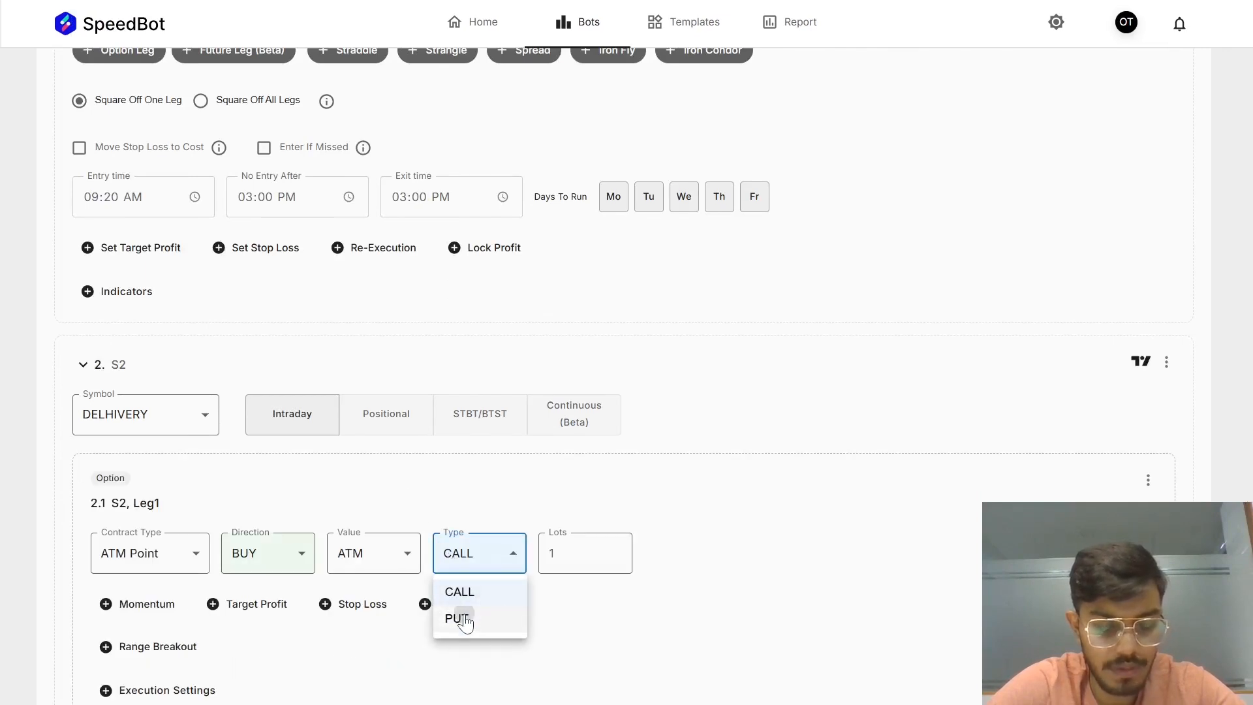
pyautogui.click(461, 617)
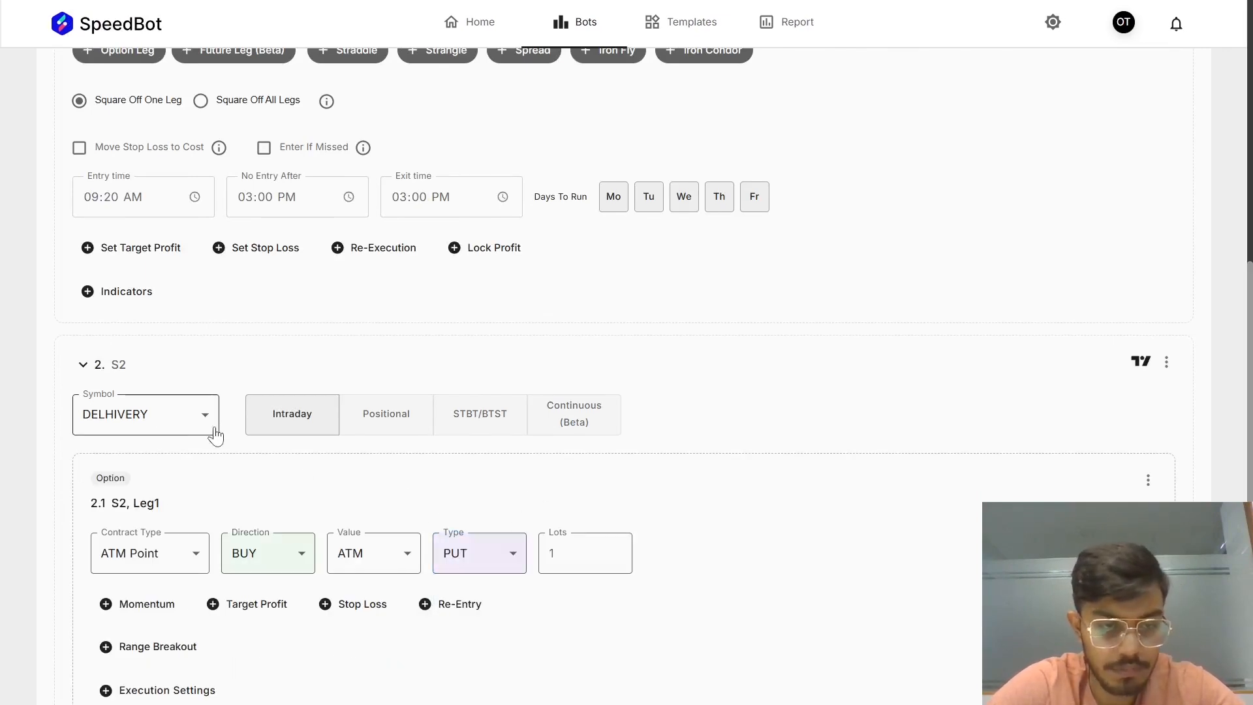
# - Set the DELHIVERY put leg's expiry to Current Month
pyautogui.scroll(-2, 786, 517)
pyautogui.click(1050, 471)
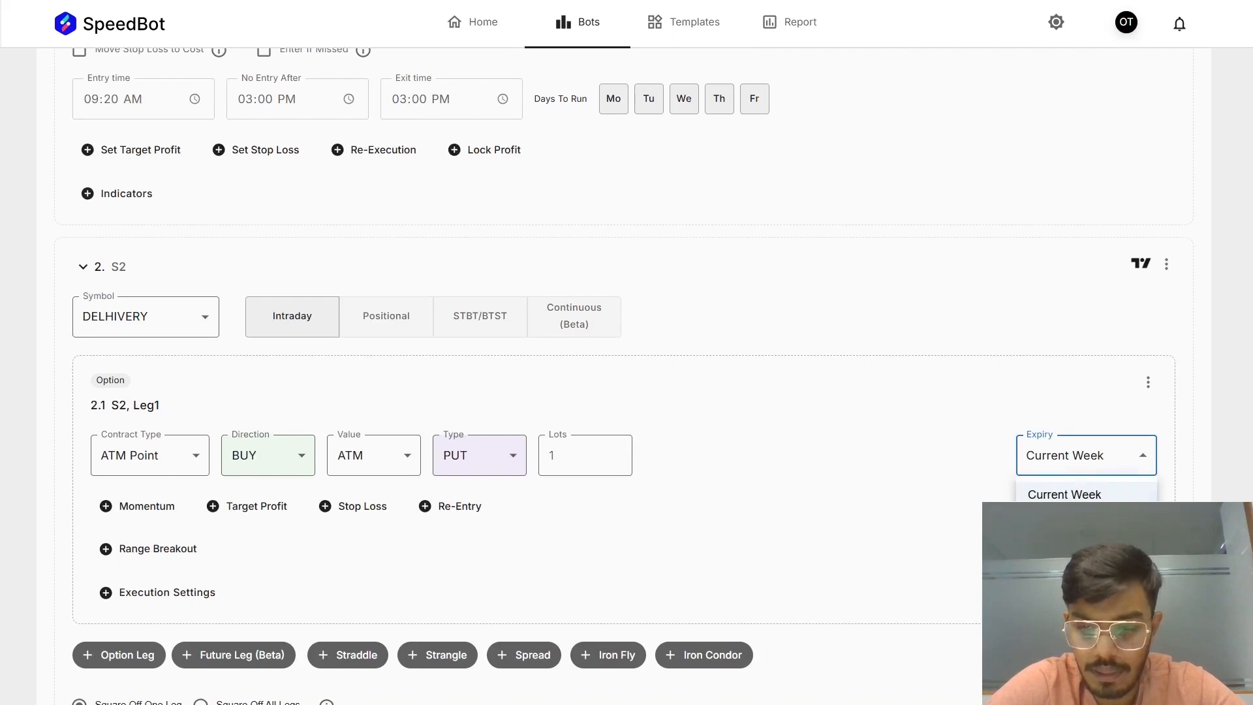
pyautogui.click(663, 481)
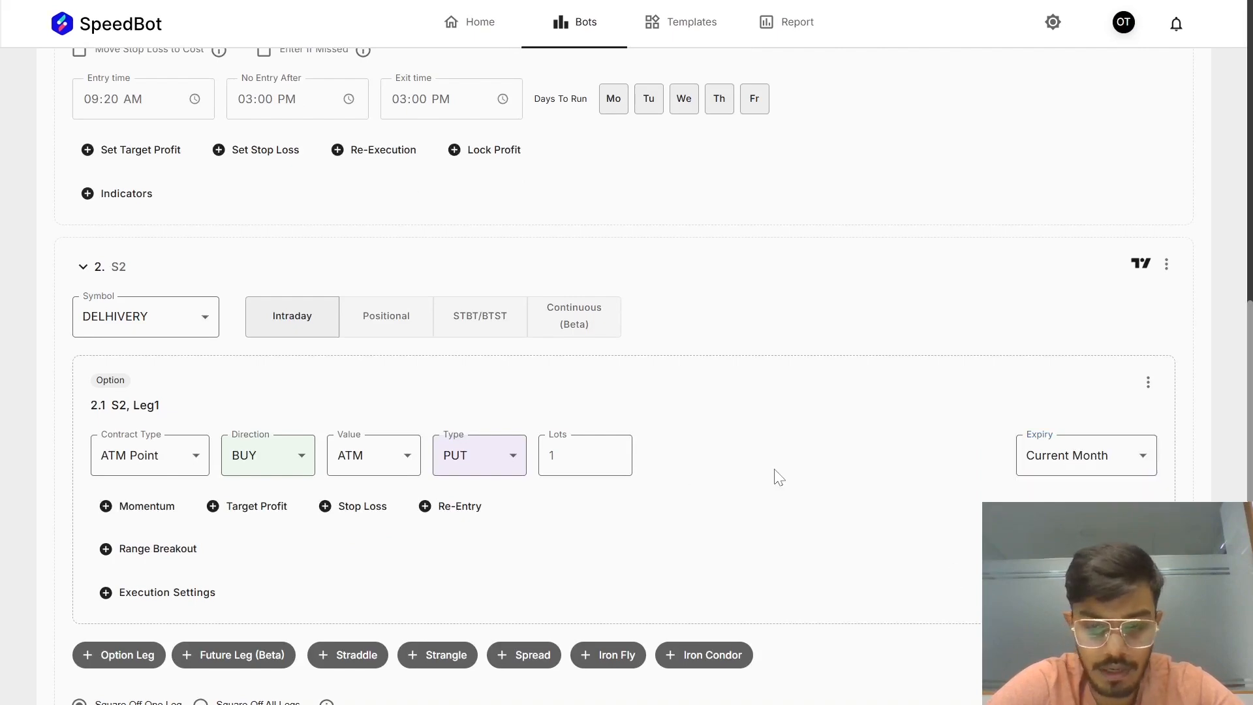
# - Rename the second strategy from S2 to "DELHIVERY"
pyautogui.scroll(-4, 774, 476)
pyautogui.scroll(6, 587, 450)
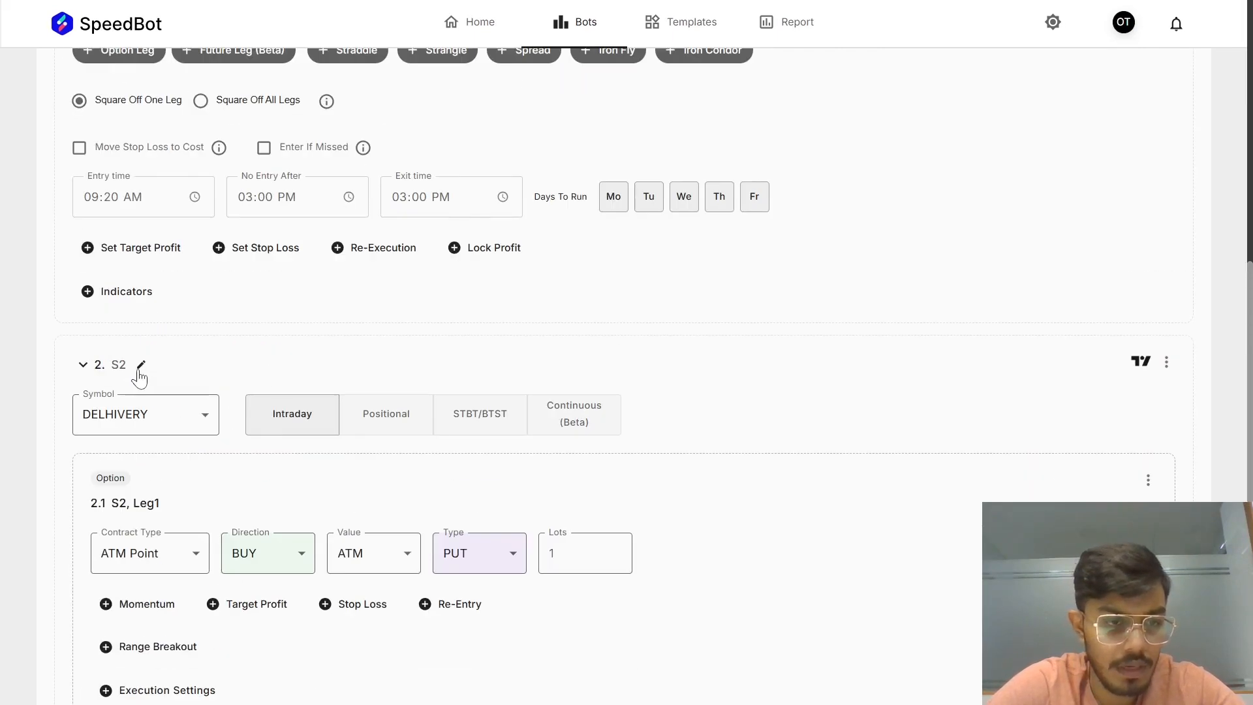
pyautogui.click(139, 363)
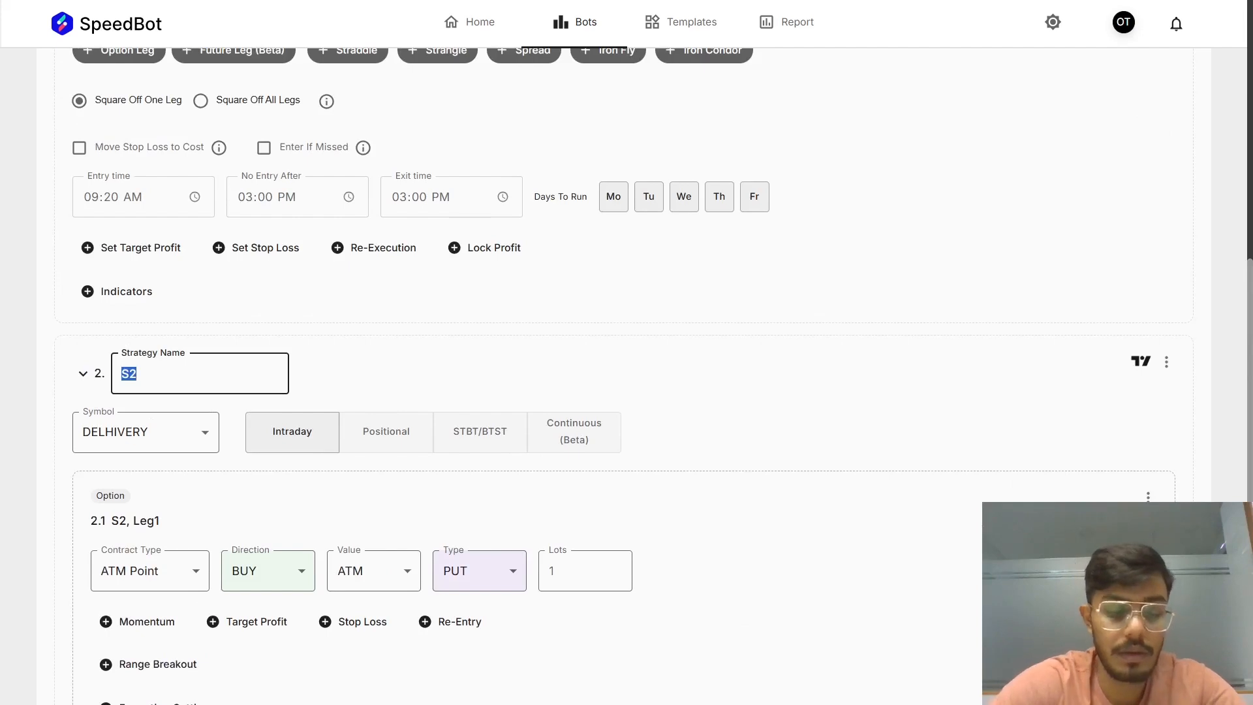
pyautogui.write('DELHIVERY')
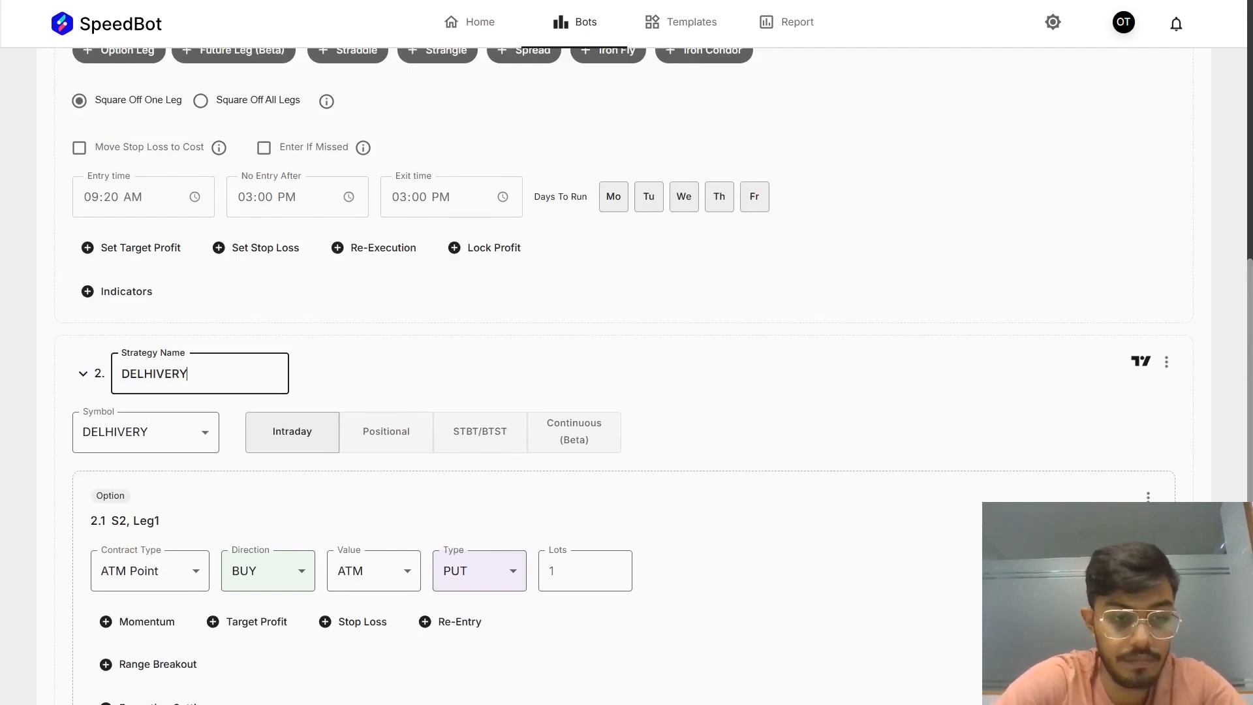
pyautogui.press('Return')
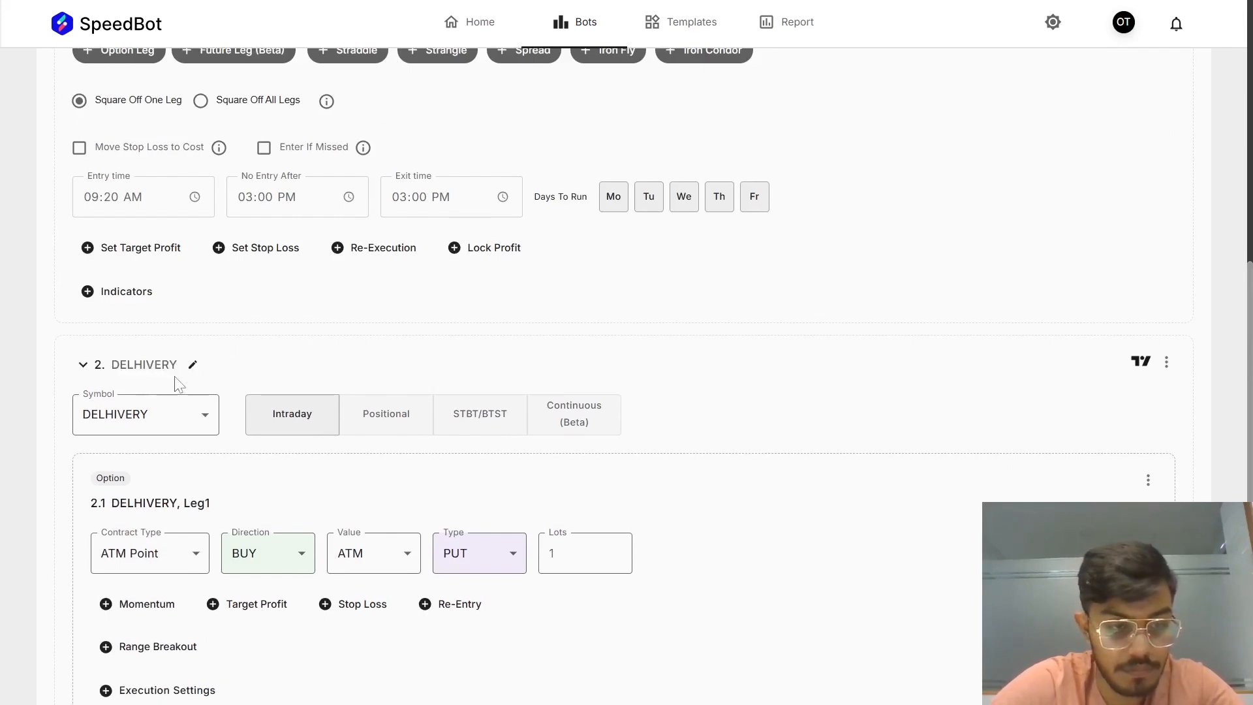
# - Remove "Zomato" from the bot's name so that it reads "Stock Option Bot"
pyautogui.scroll(-6, 672, 439)
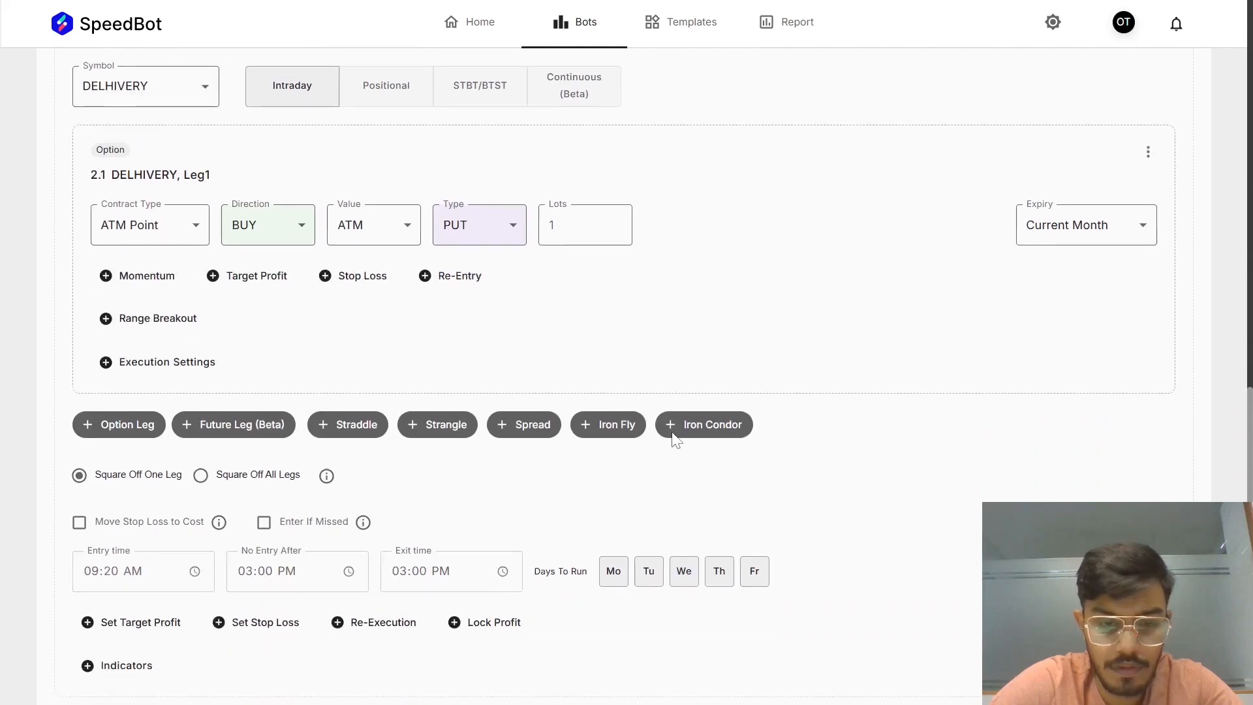
pyautogui.click(643, 680)
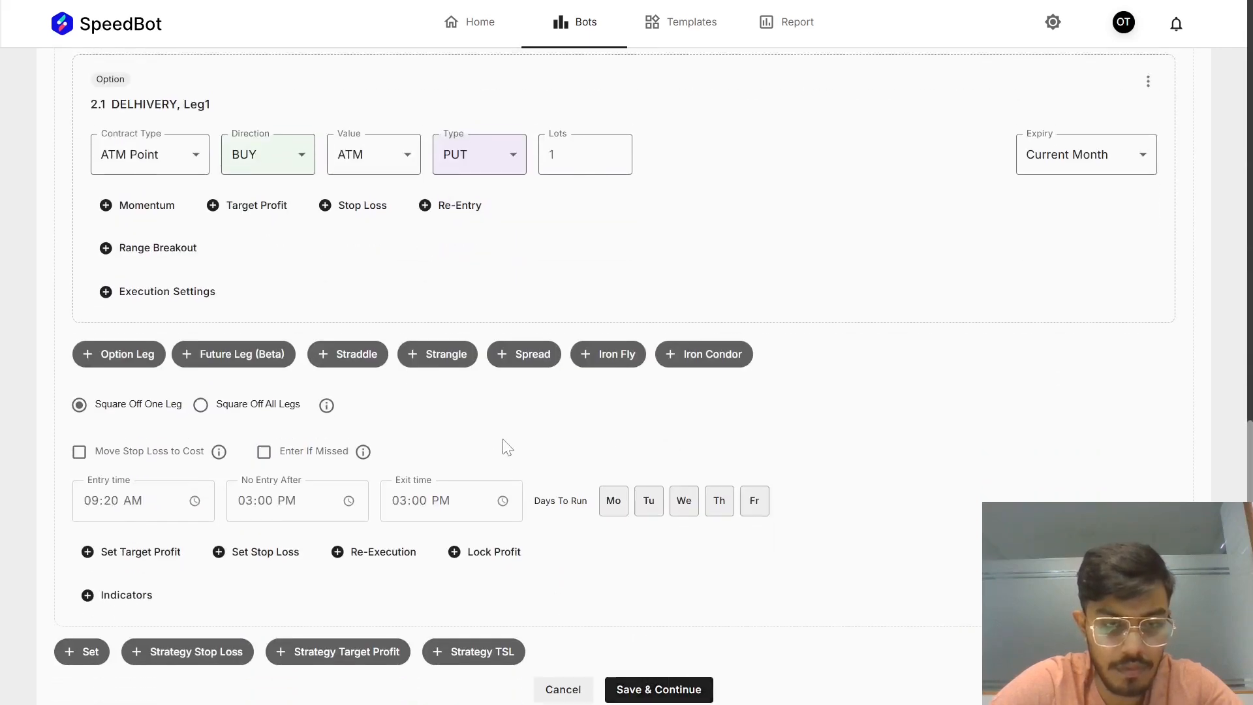
pyautogui.scroll(-5, 511, 445)
pyautogui.scroll(5, 509, 441)
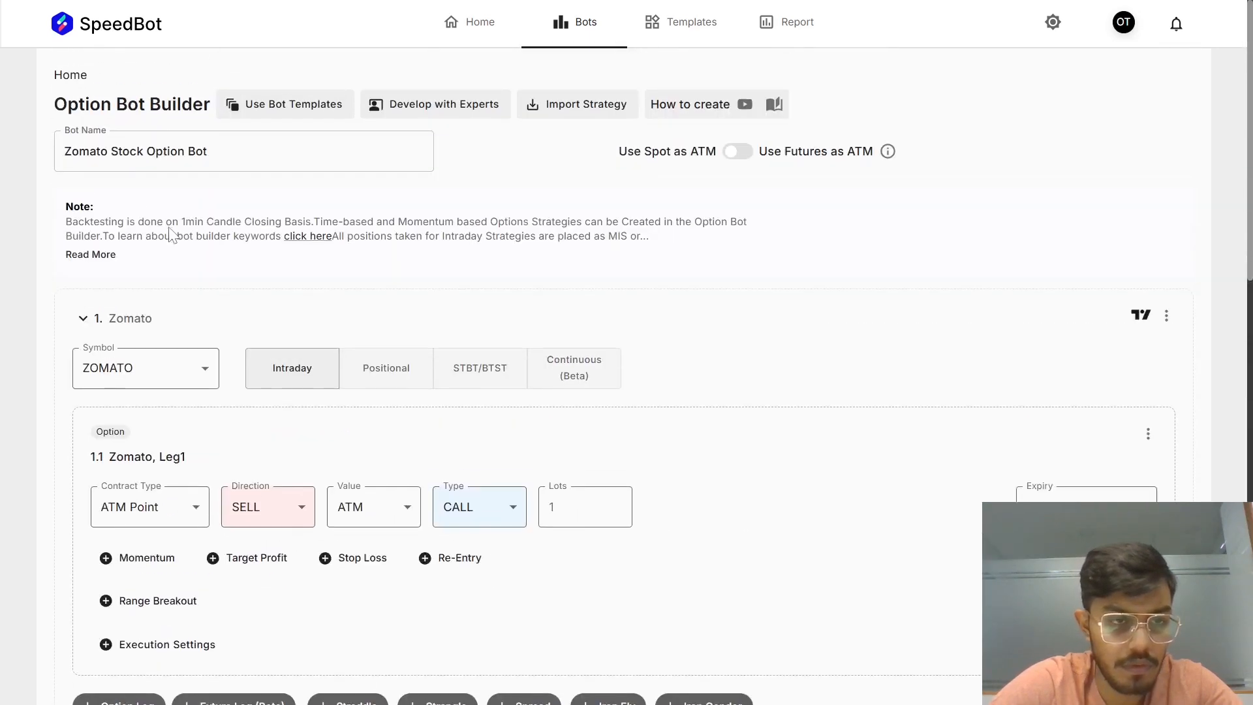
pyautogui.click(108, 151)
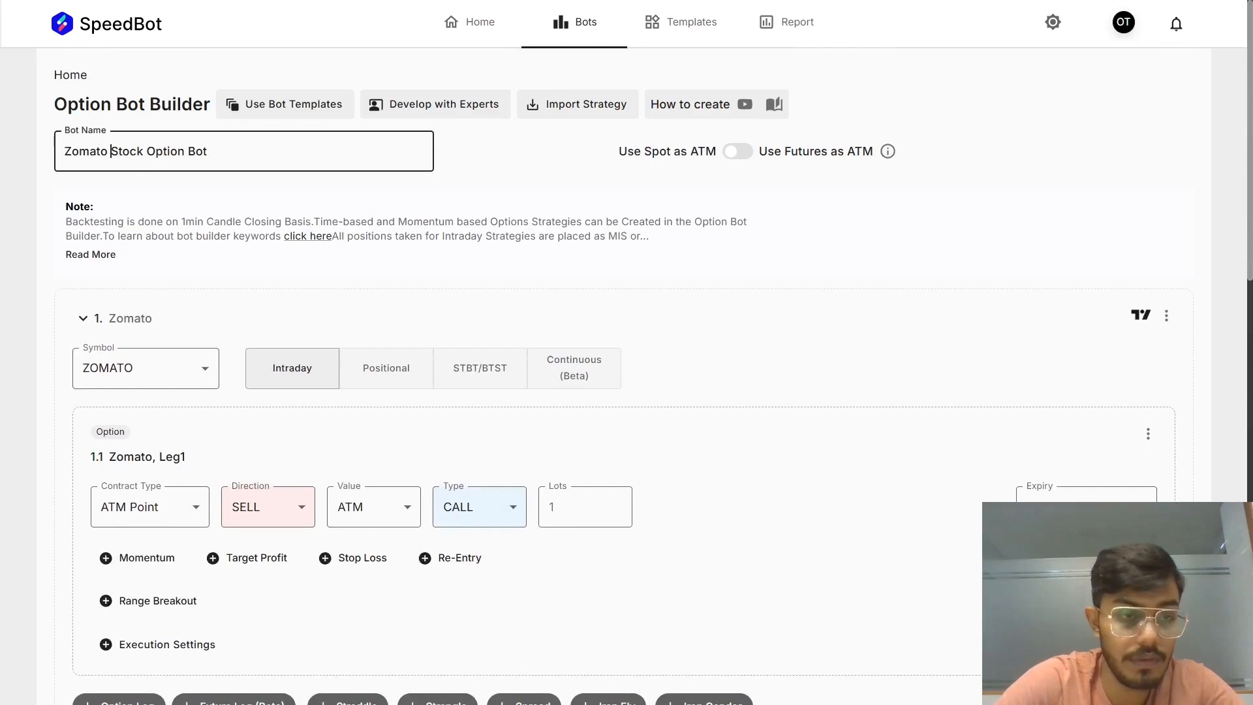
pyautogui.hotkey('shift', 'Home')
pyautogui.press('BackSpace')
pyautogui.click(491, 152)
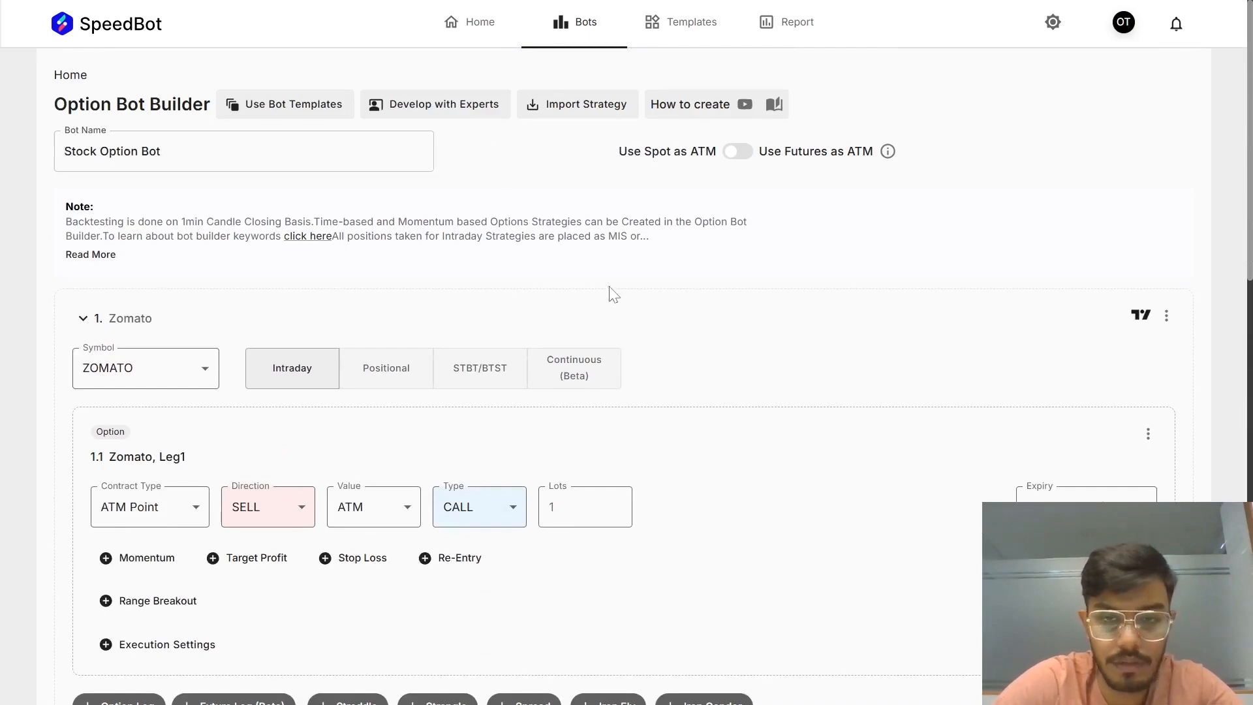
# - Save the bot, continue to its backtesting page and save the backtesting parameters without running a backtest
pyautogui.scroll(-10, 626, 314)
pyautogui.click(652, 679)
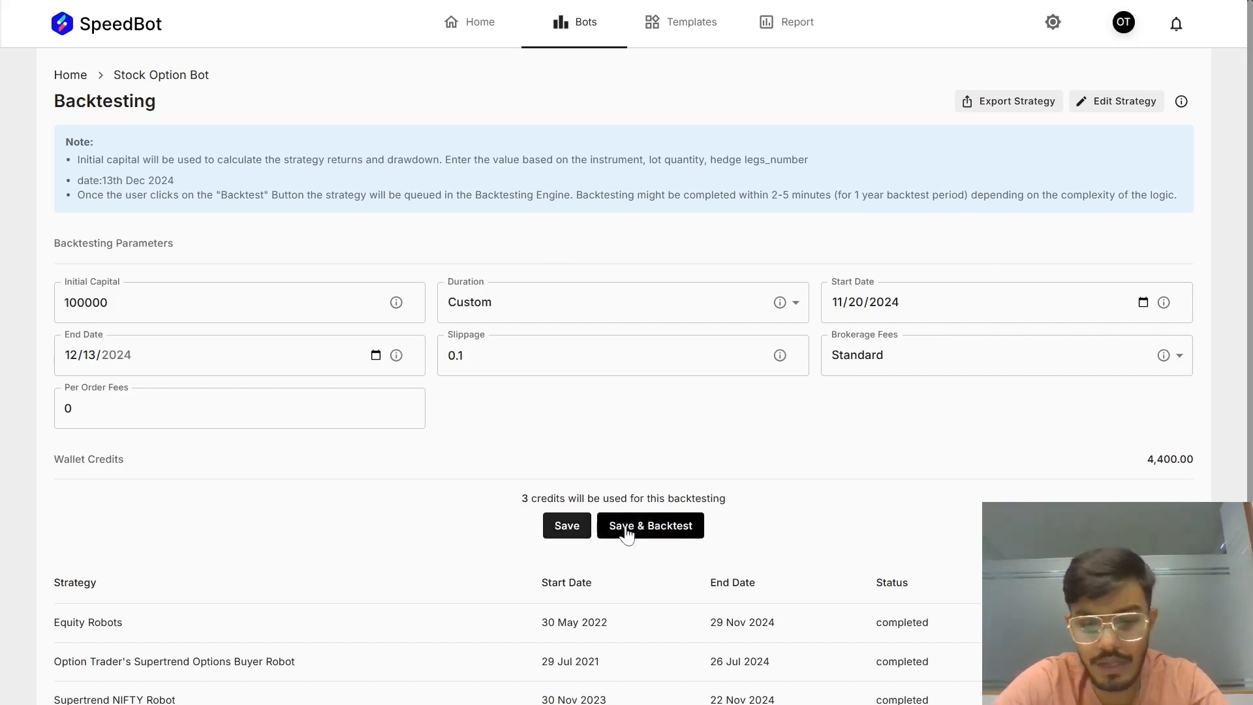
pyautogui.click(565, 528)
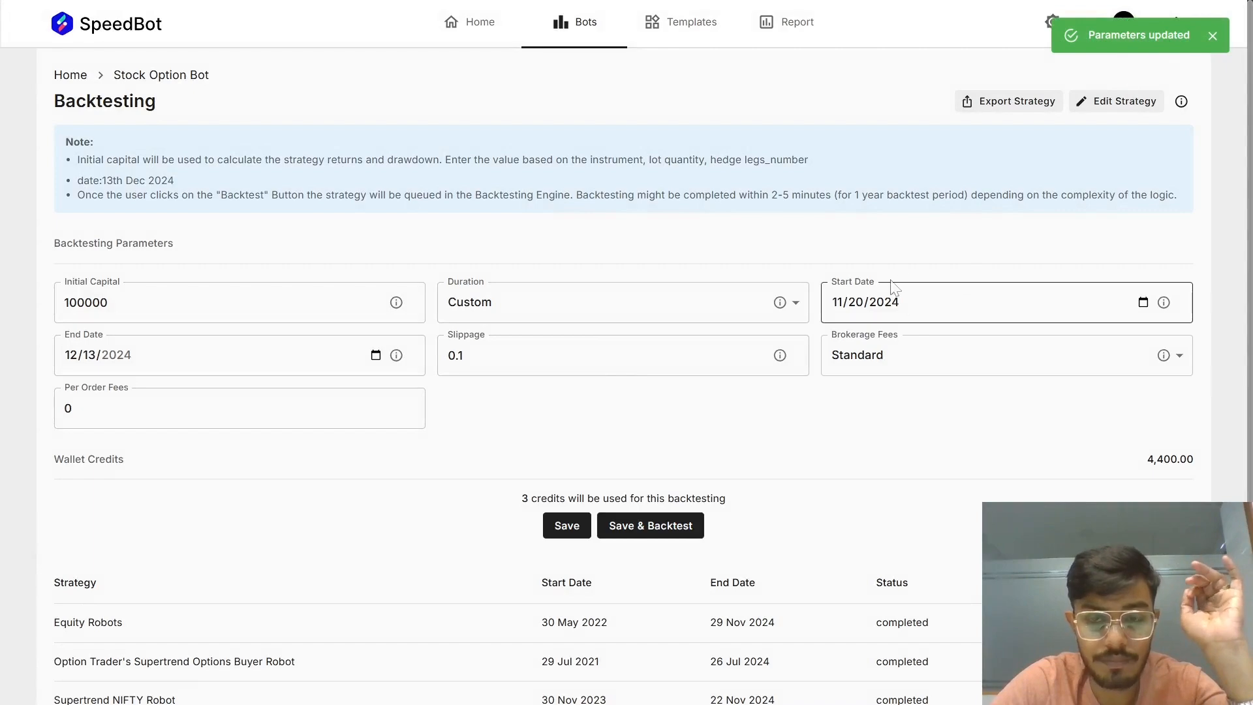
# - Open the Stock Option Bot's detail page from the list of all bots
pyautogui.click(144, 75)
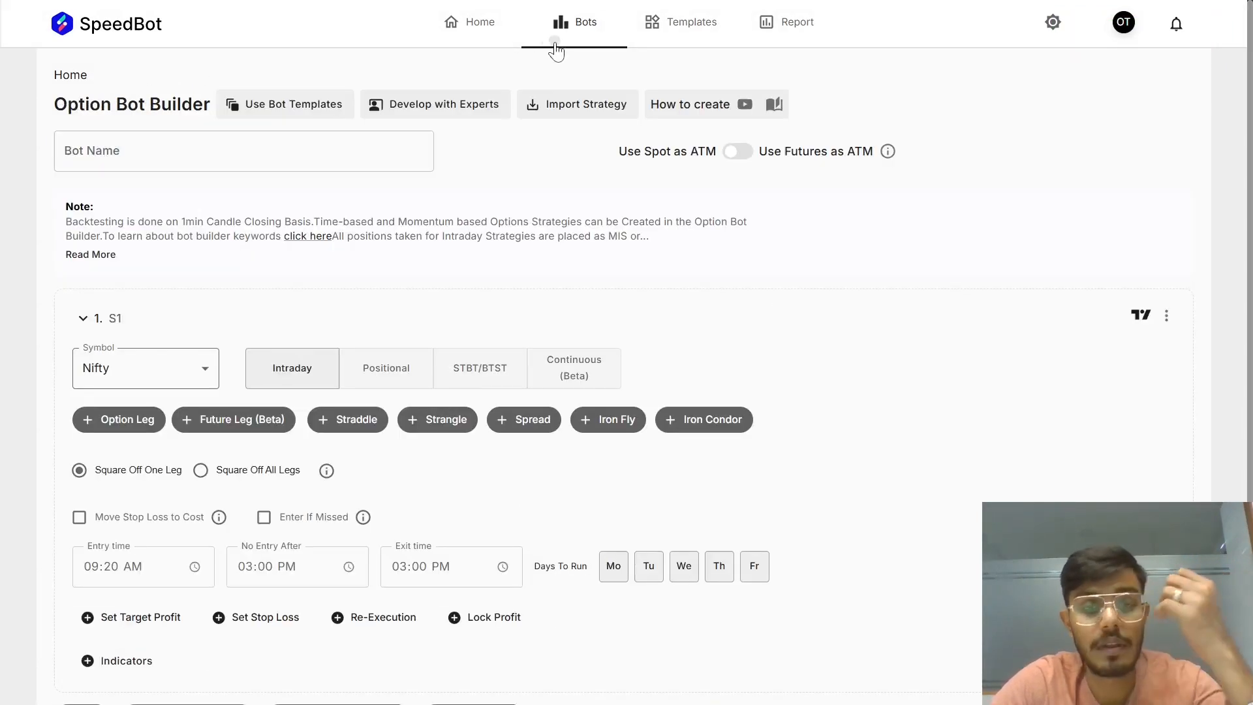
pyautogui.click(554, 41)
pyautogui.click(360, 131)
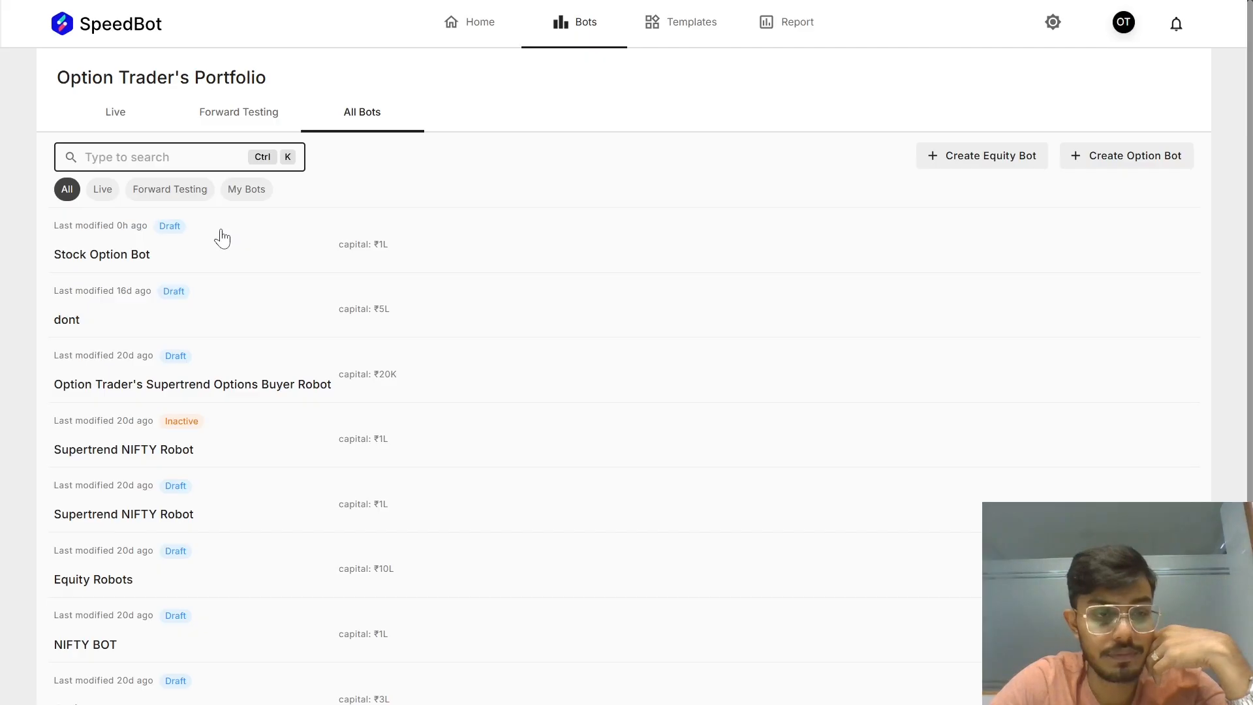
pyautogui.click(168, 254)
# - Start forward testing of the Stock Option Bot with a duration of 1 Week
pyautogui.click(913, 151)
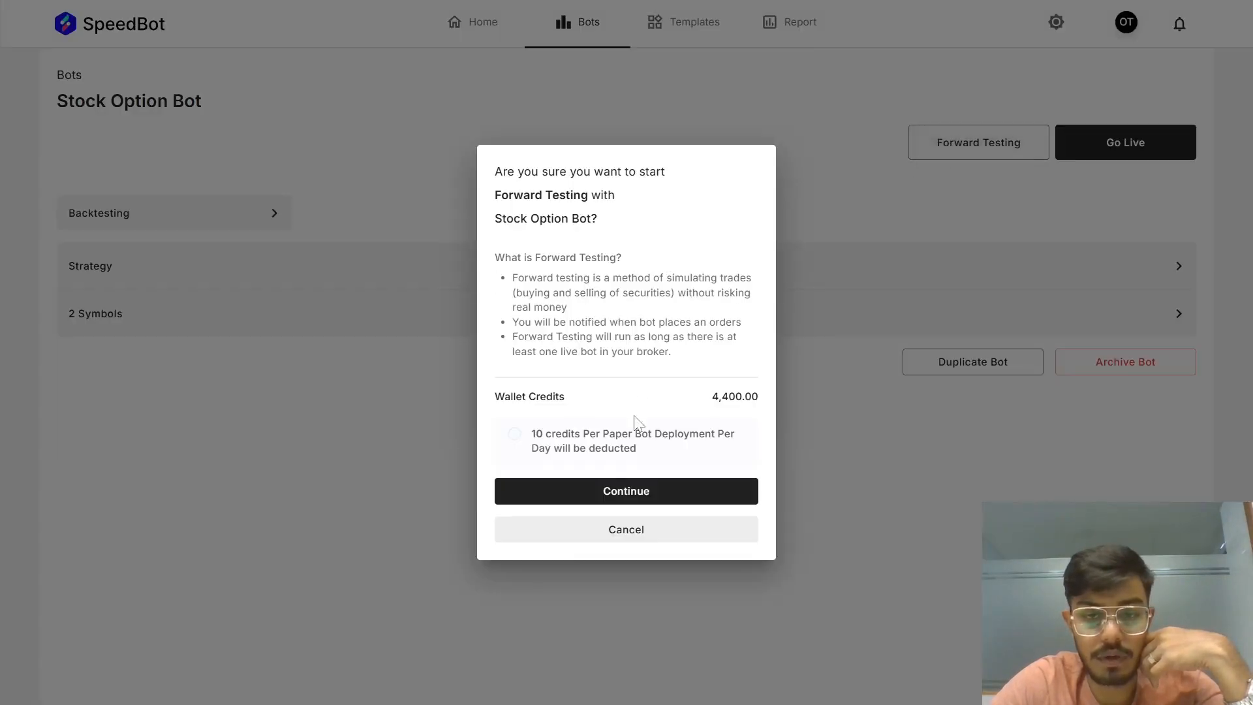
pyautogui.click(591, 490)
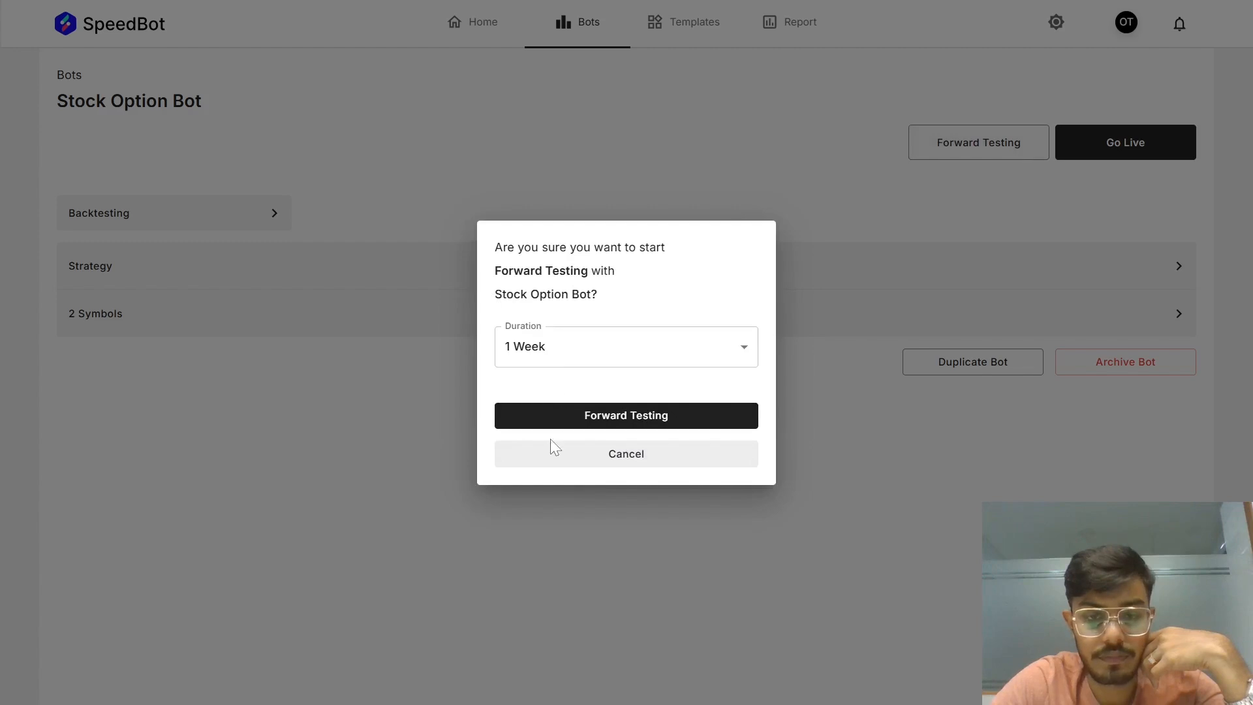
pyautogui.click(555, 421)
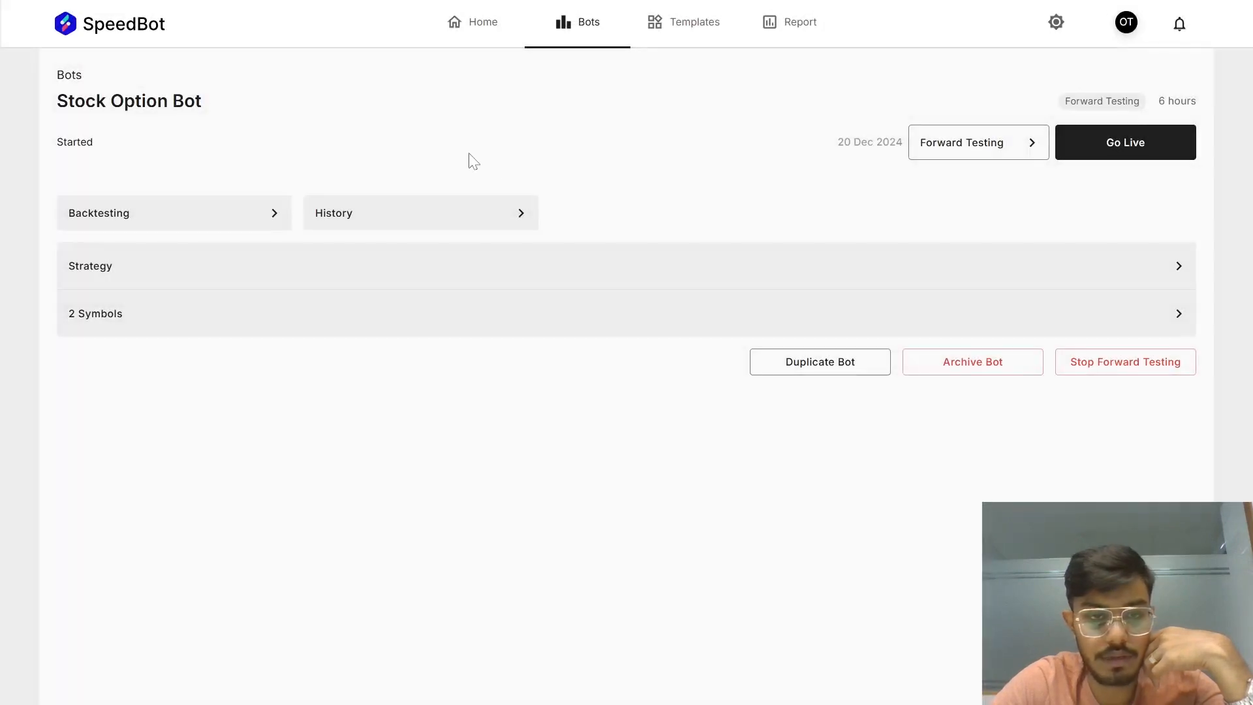
# - Examine the Stock Option Bot's entry in the forward testing portfolio
pyautogui.click(563, 46)
pyautogui.click(242, 111)
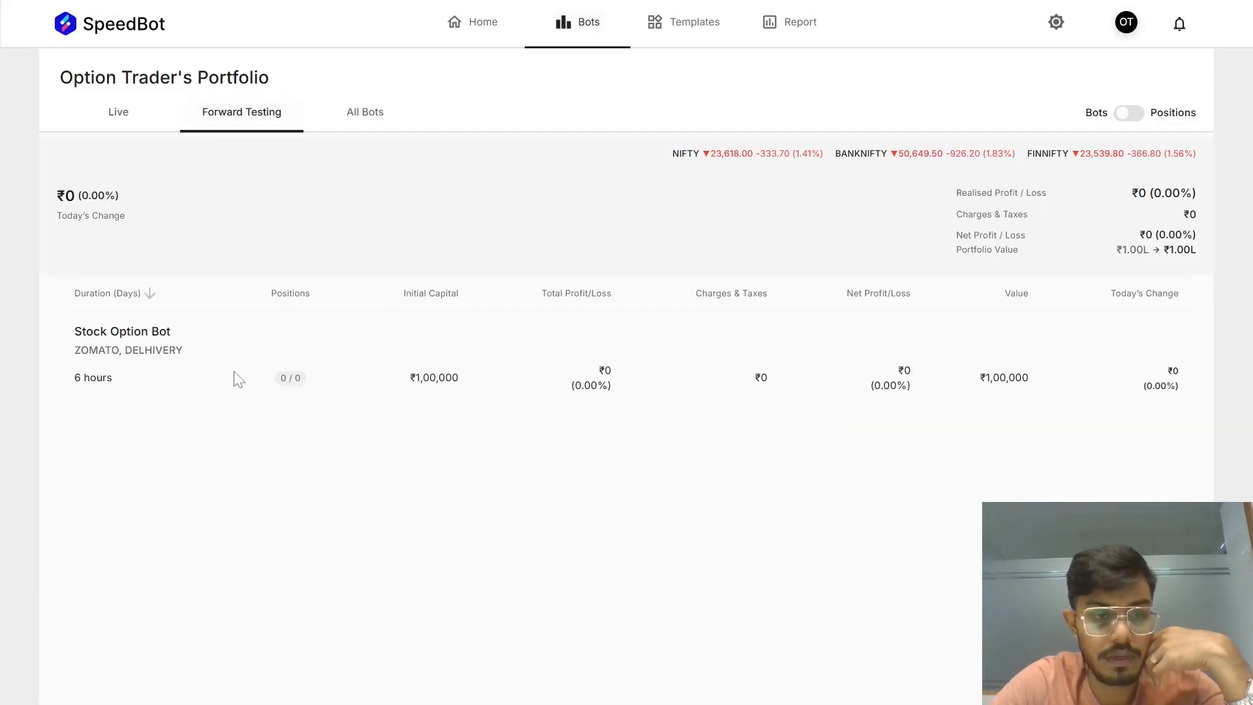
pyautogui.click(157, 358)
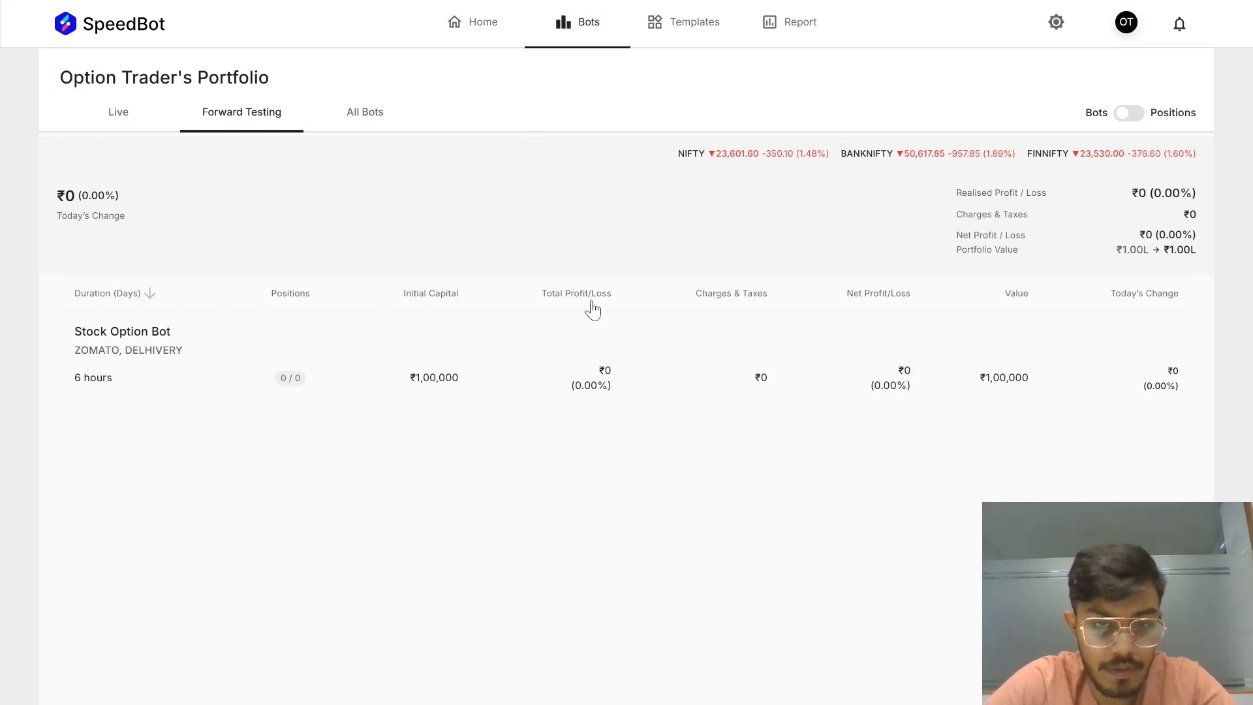
# - Start creating a new option bot from the home page and name it "Stock Futures Bot"
pyautogui.click(468, 38)
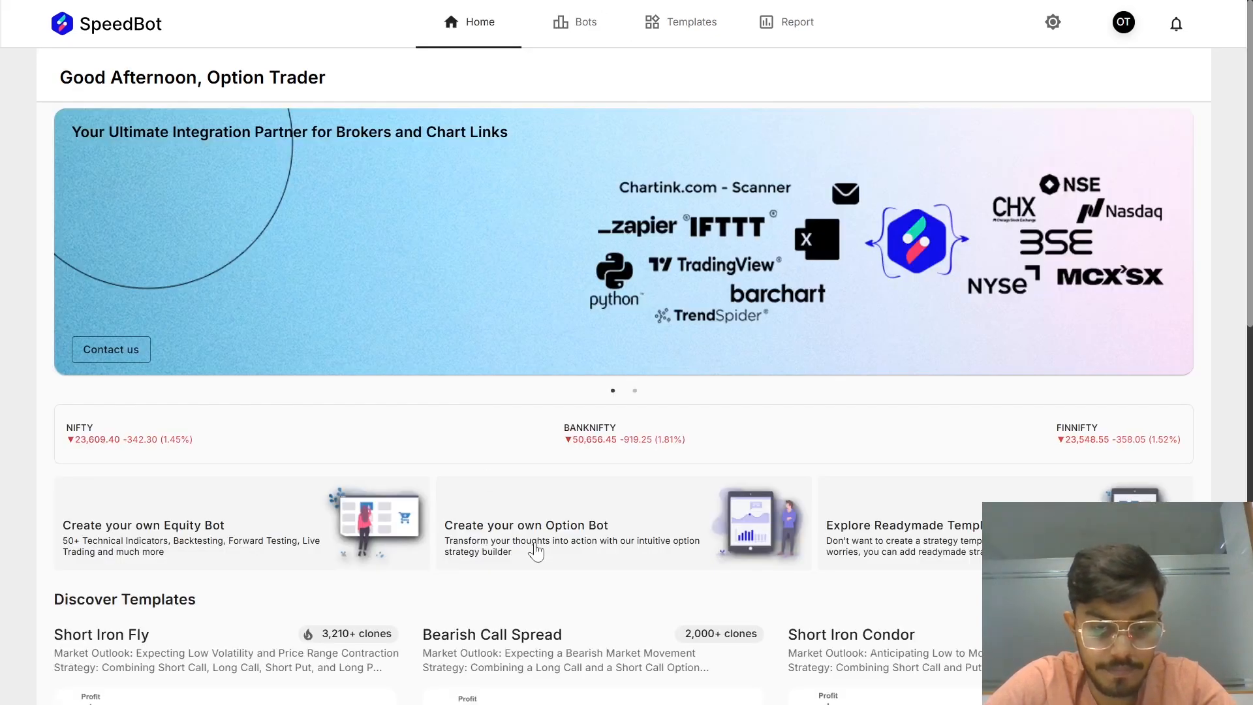
pyautogui.click(530, 545)
pyautogui.click(171, 167)
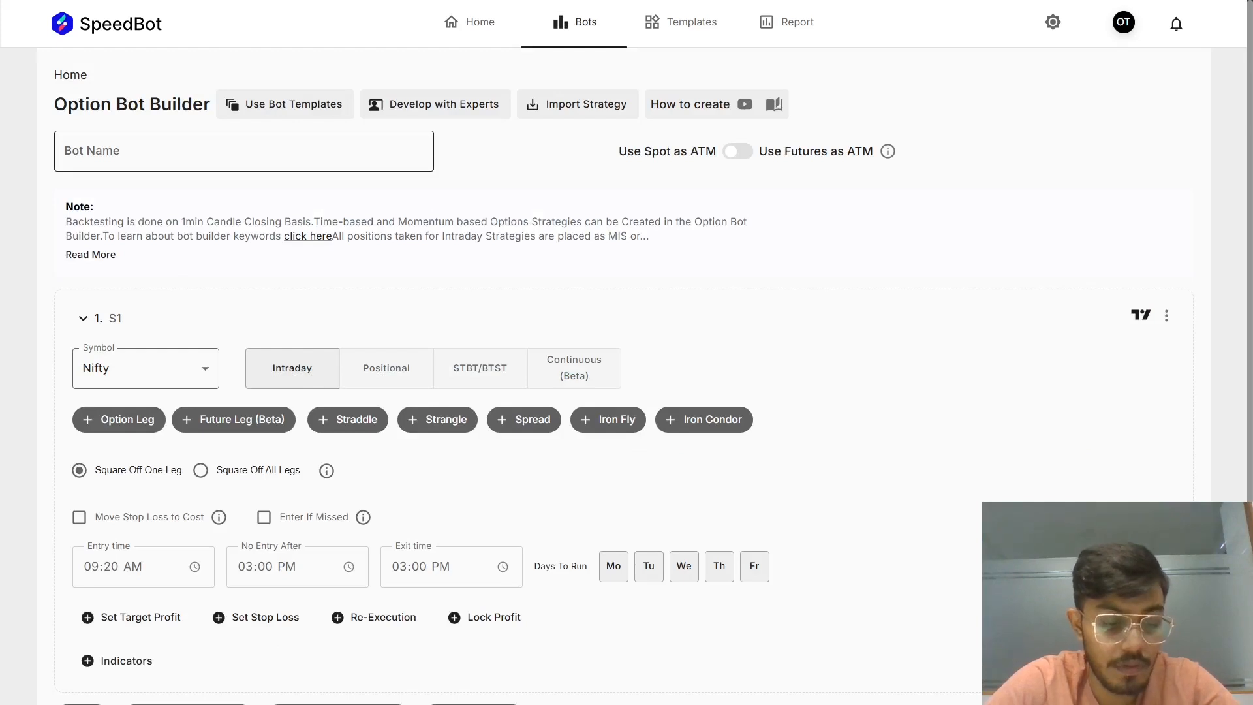
pyautogui.write('Stock Futures')
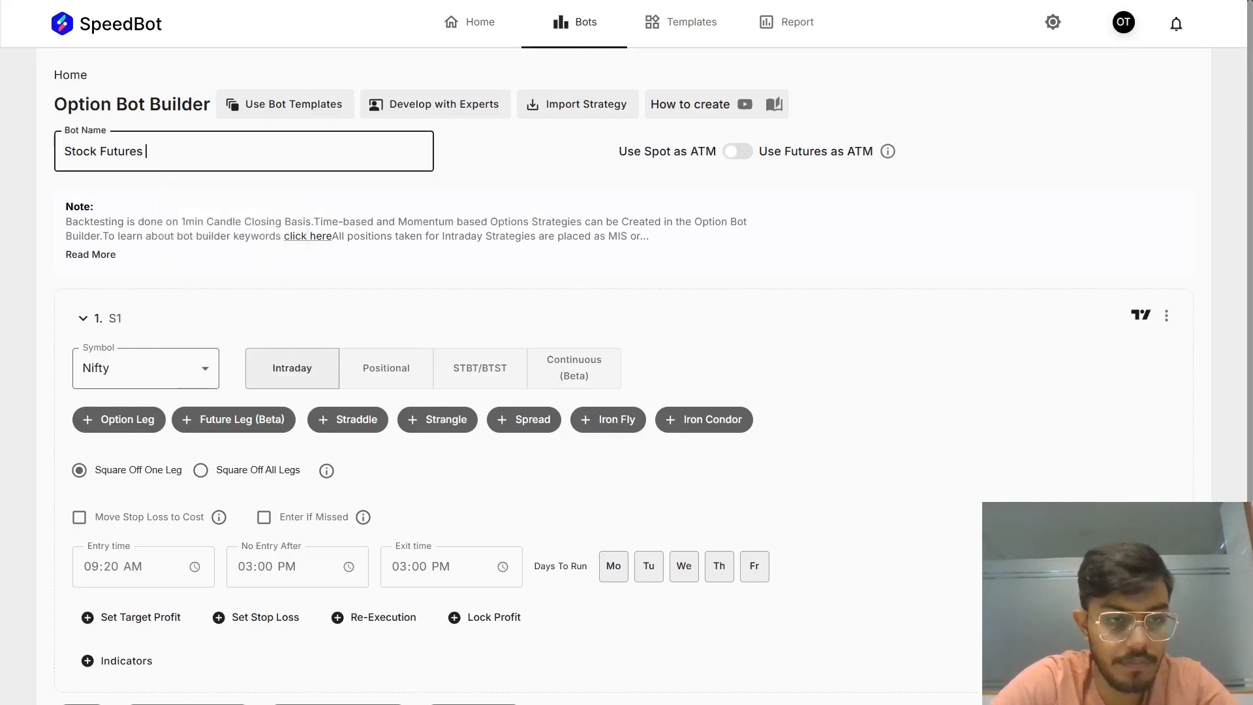
pyautogui.write(' Bot')
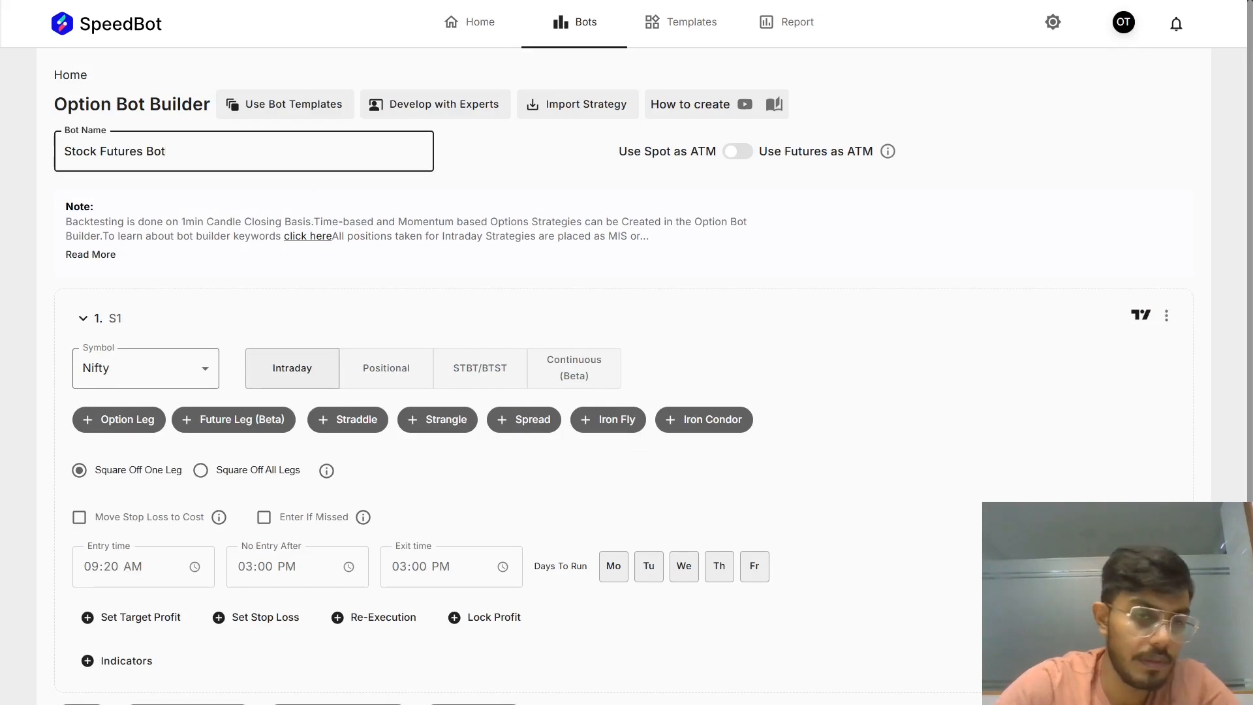
pyautogui.click(526, 191)
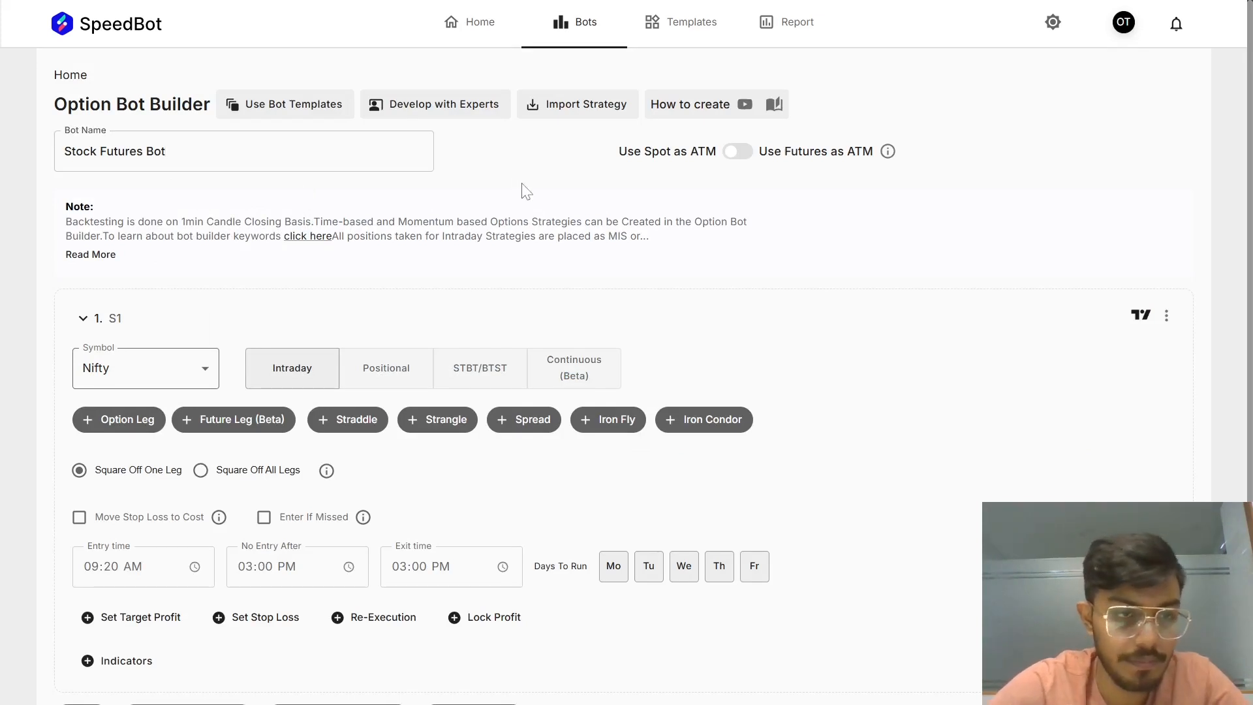
# - Set the first strategy's symbol to the stock ICICIBANK in the Stock Futures Bot
pyautogui.click(190, 368)
pyautogui.scroll(-8, 117, 353)
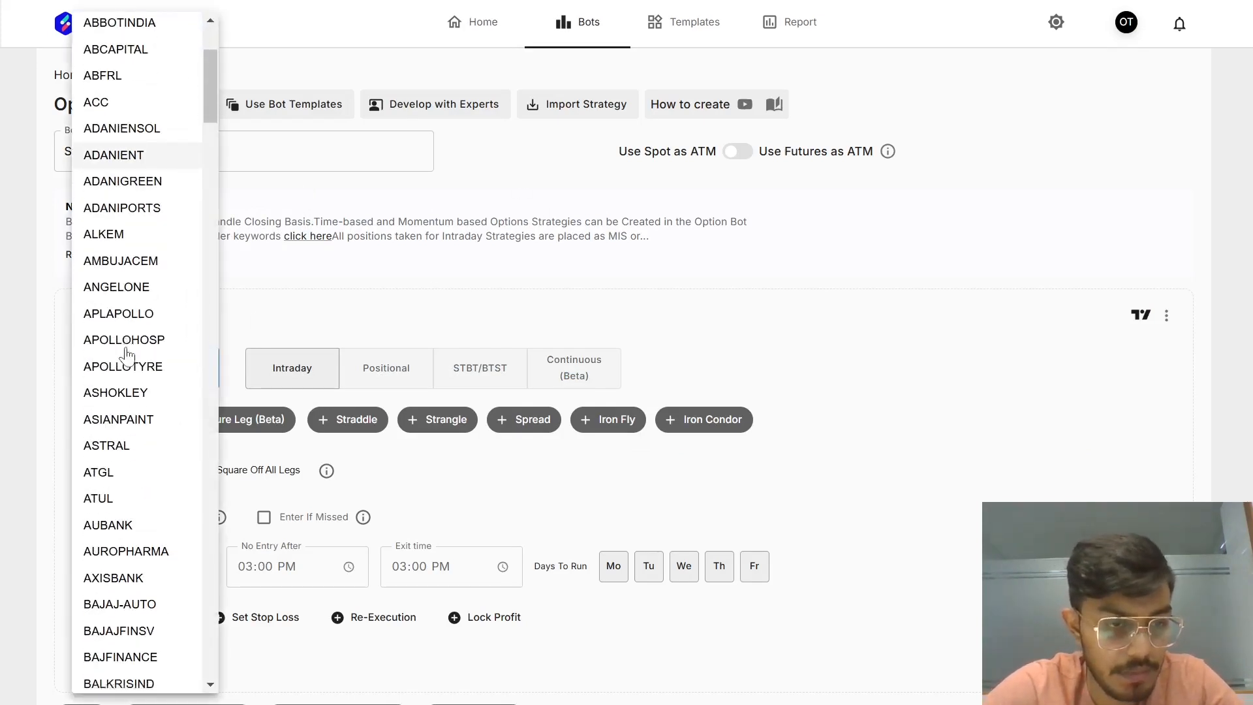
pyautogui.scroll(-7, 127, 358)
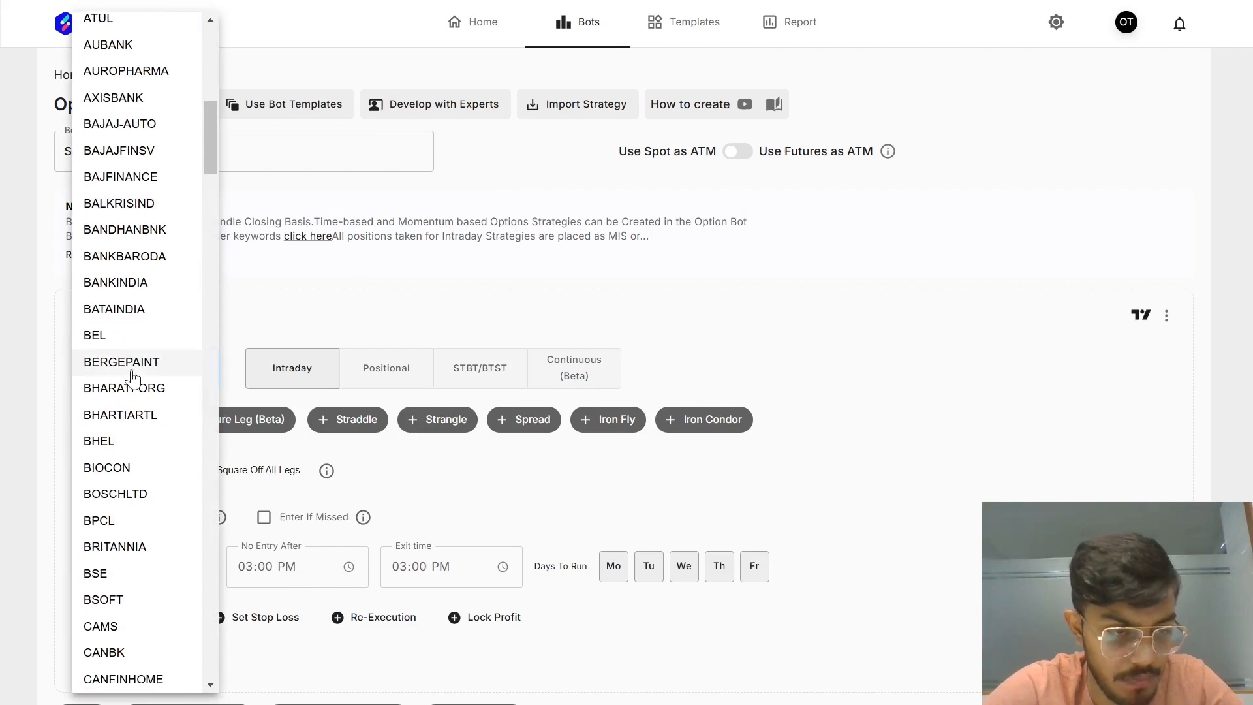
pyautogui.scroll(-7, 131, 385)
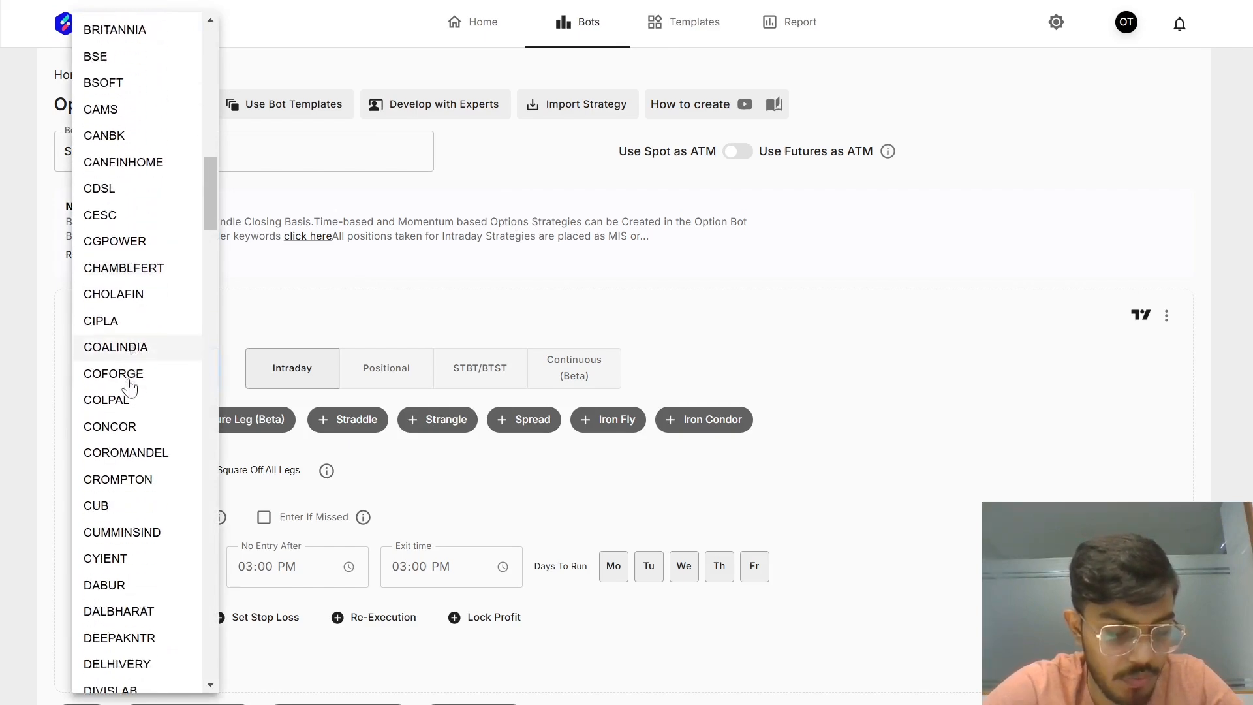
pyautogui.scroll(-2, 127, 391)
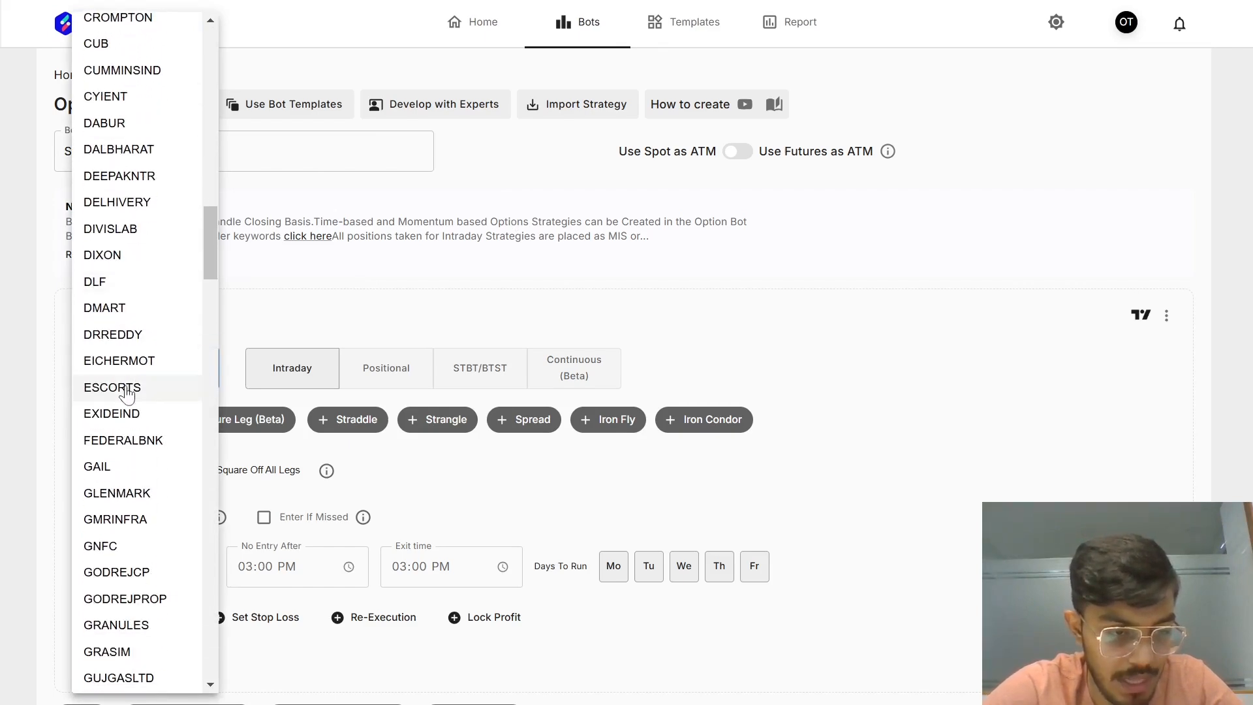
pyautogui.scroll(-5, 134, 444)
pyautogui.scroll(-5, 137, 457)
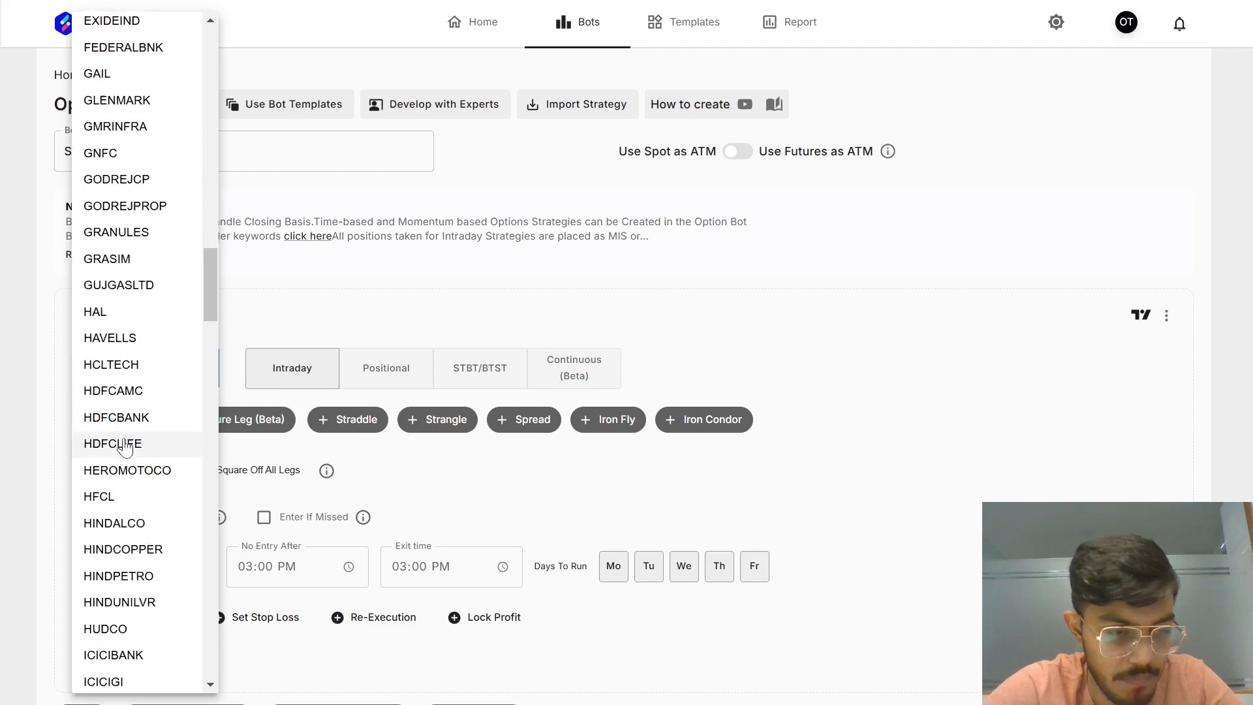
pyautogui.click(137, 460)
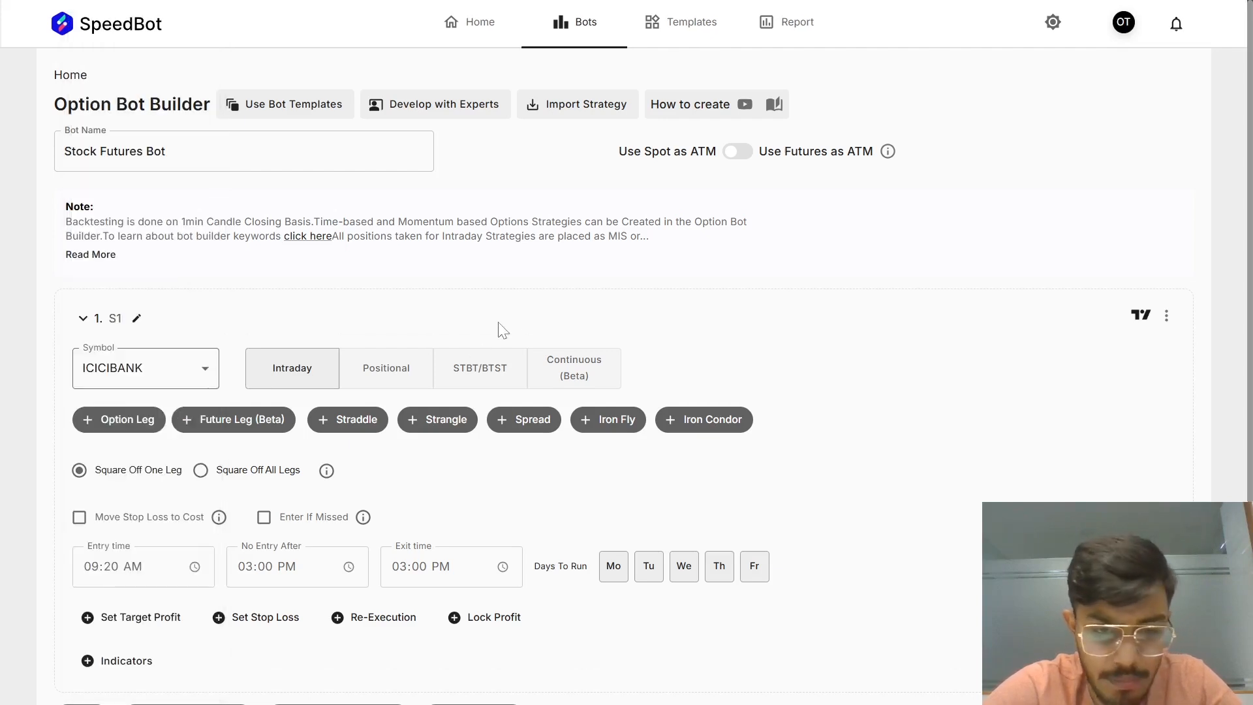
pyautogui.scroll(-1, 529, 320)
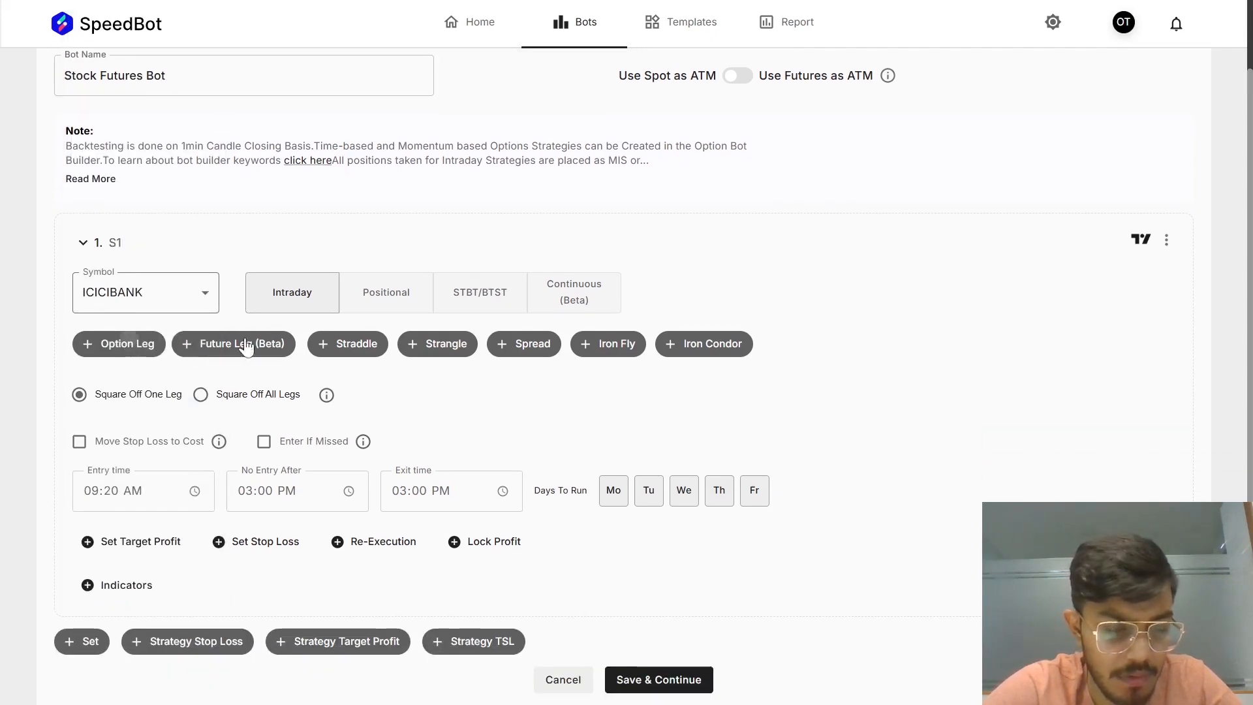
pyautogui.click(127, 344)
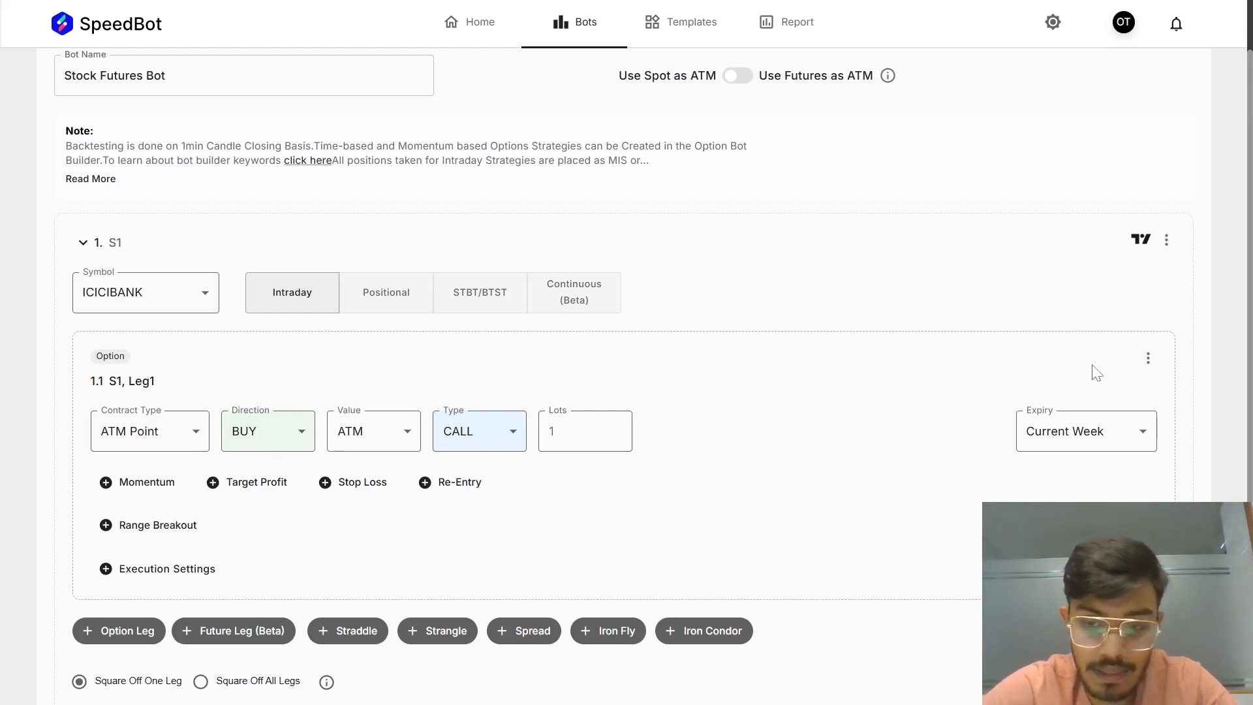
pyautogui.click(1147, 360)
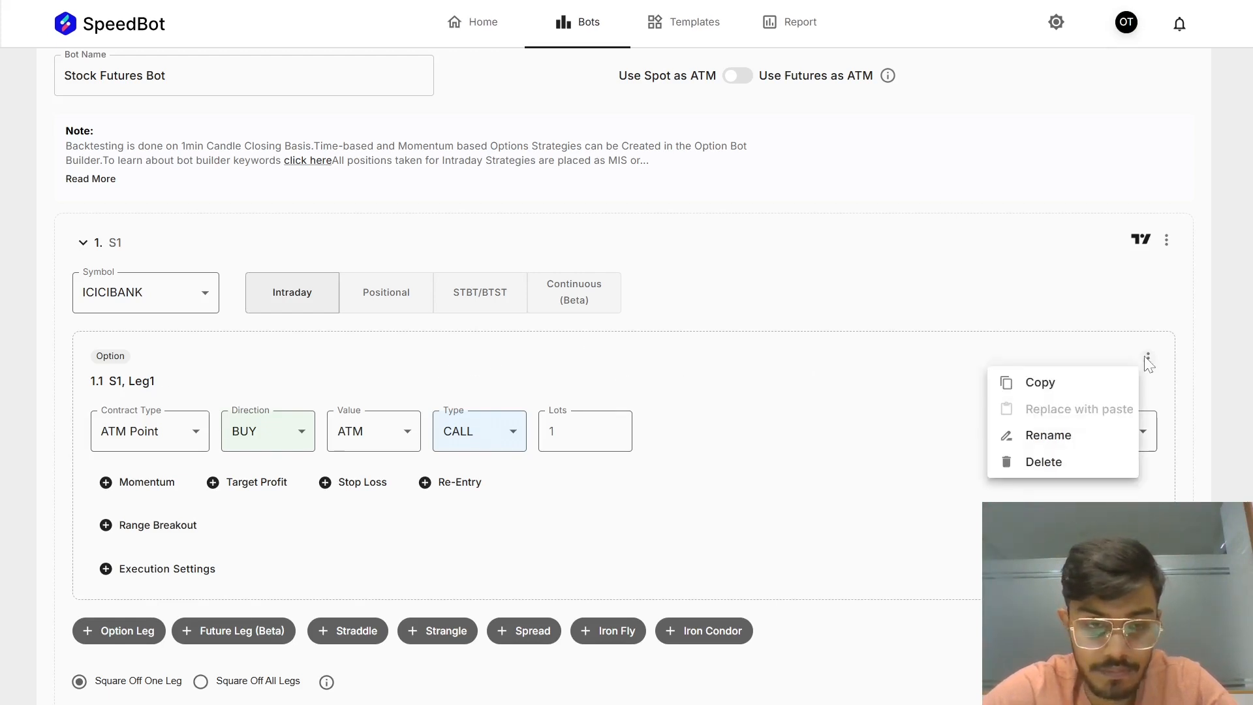
pyautogui.click(1058, 465)
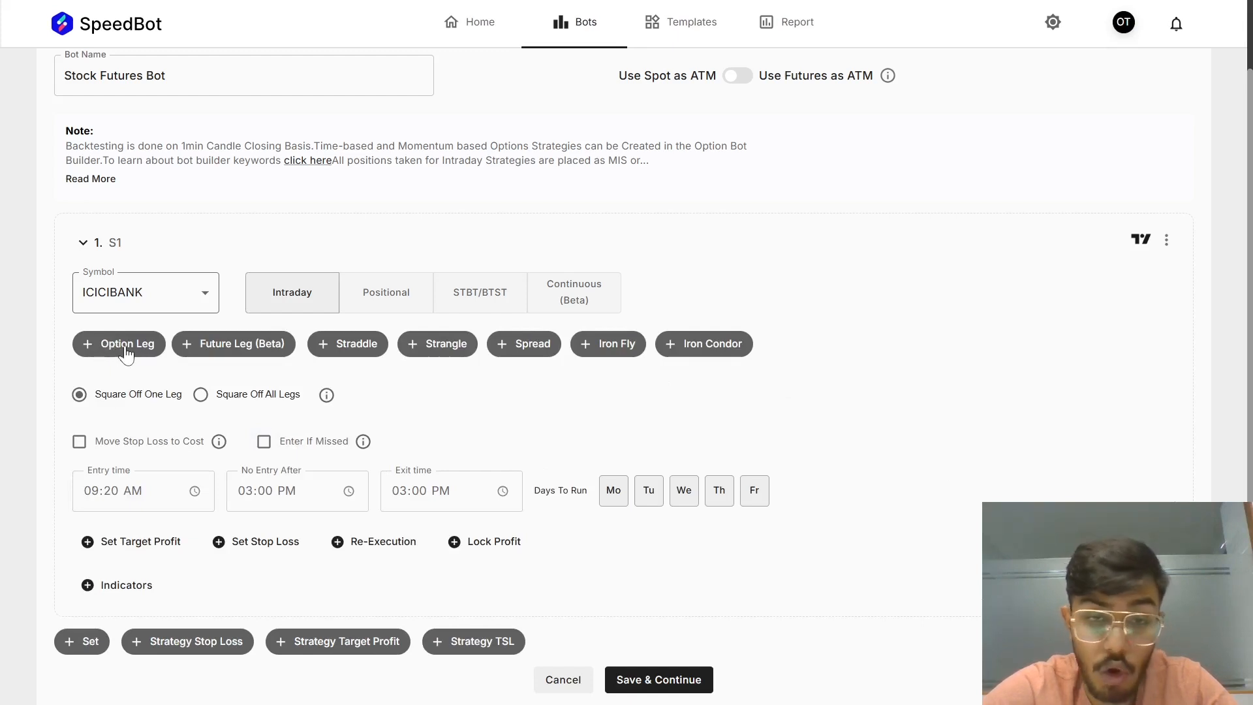
# - Add a future leg to the ICICIBANK strategy with direction BUY, 5 lots and Current Month expiry
pyautogui.click(255, 351)
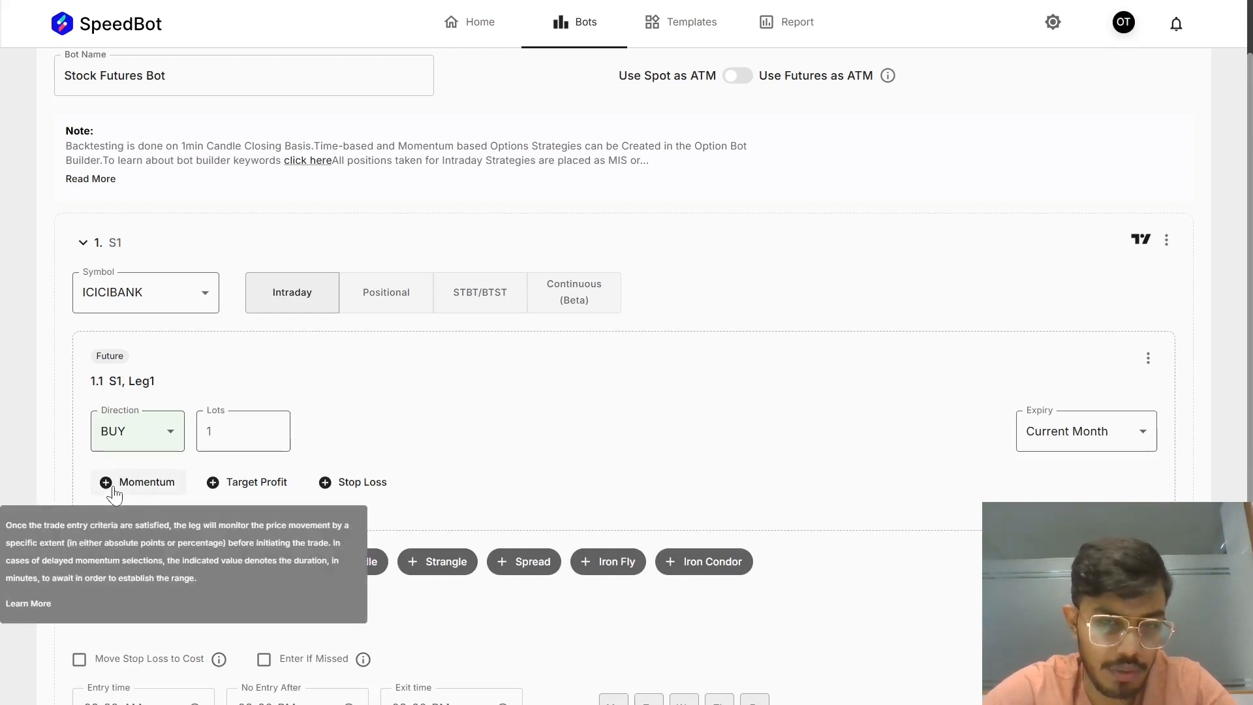
pyautogui.click(171, 445)
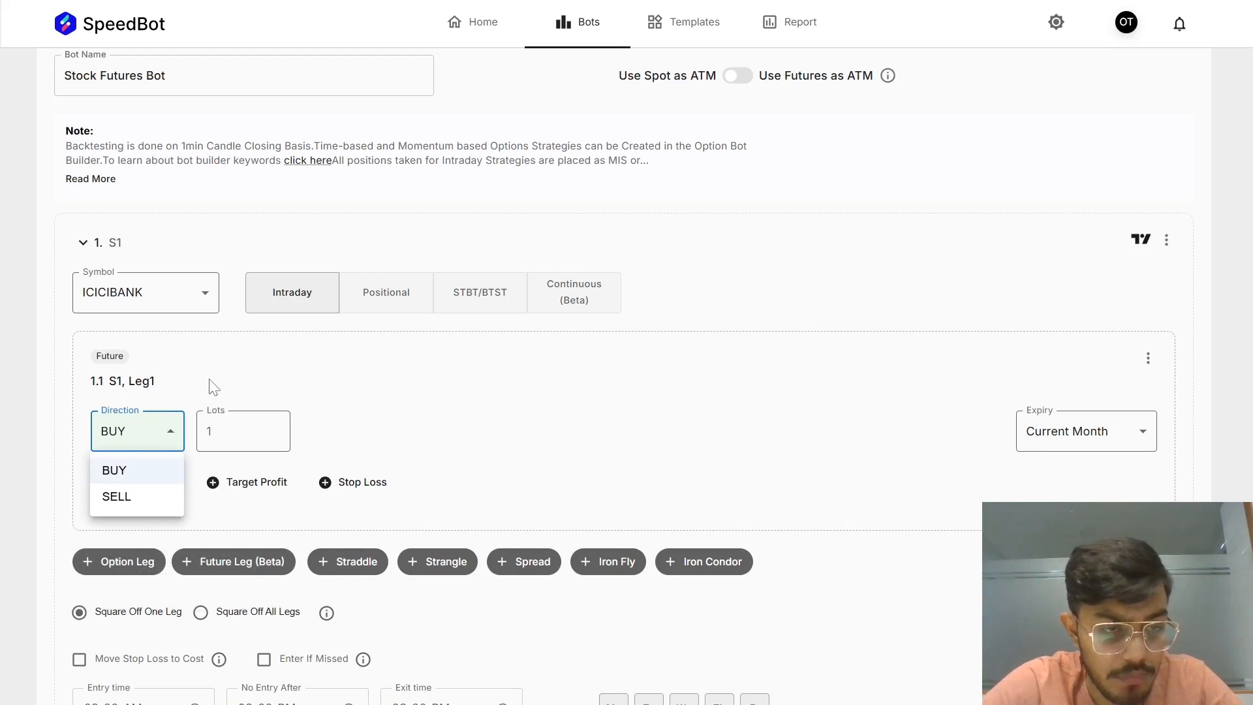
pyautogui.click(239, 375)
pyautogui.click(239, 431)
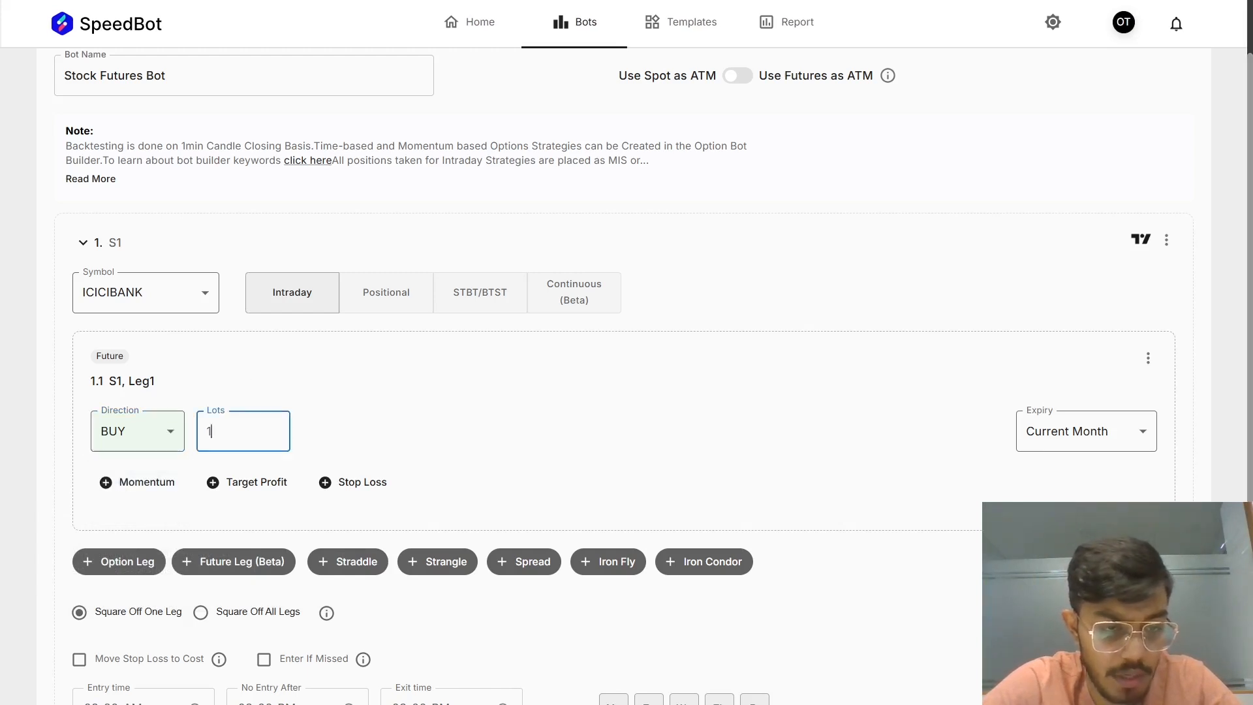
pyautogui.press('BackSpace')
pyautogui.write('5')
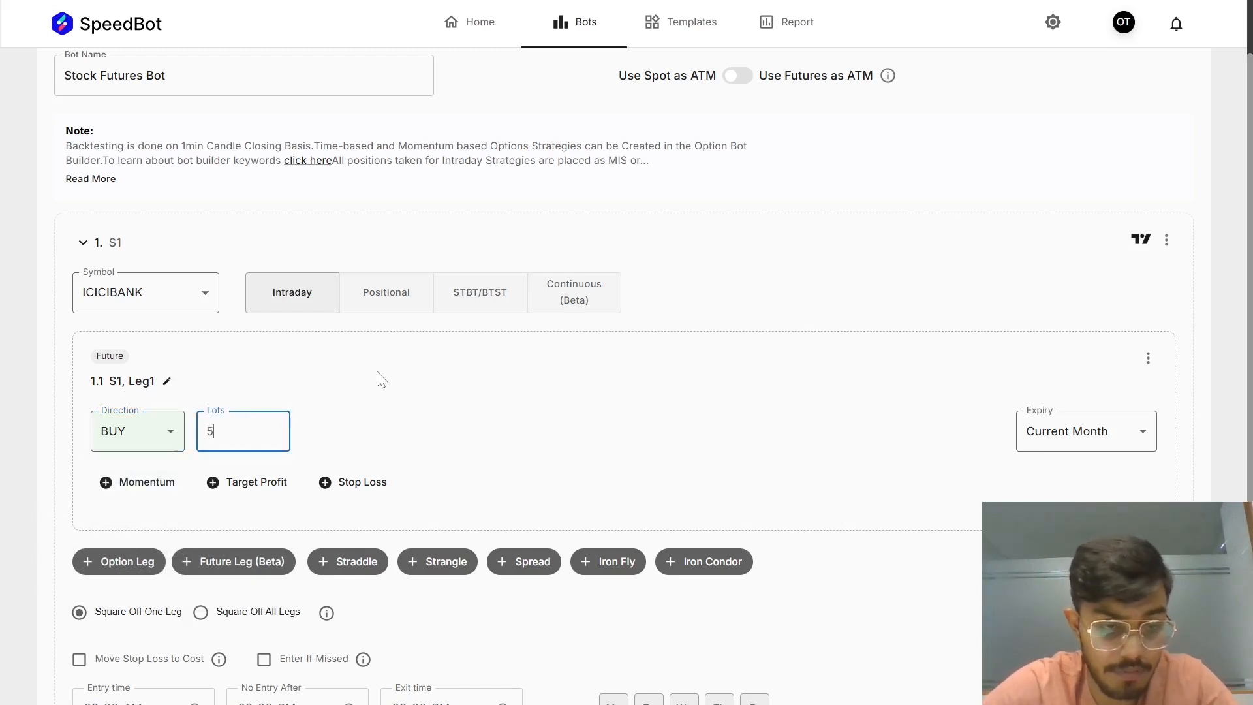
pyautogui.click(514, 382)
pyautogui.click(1046, 430)
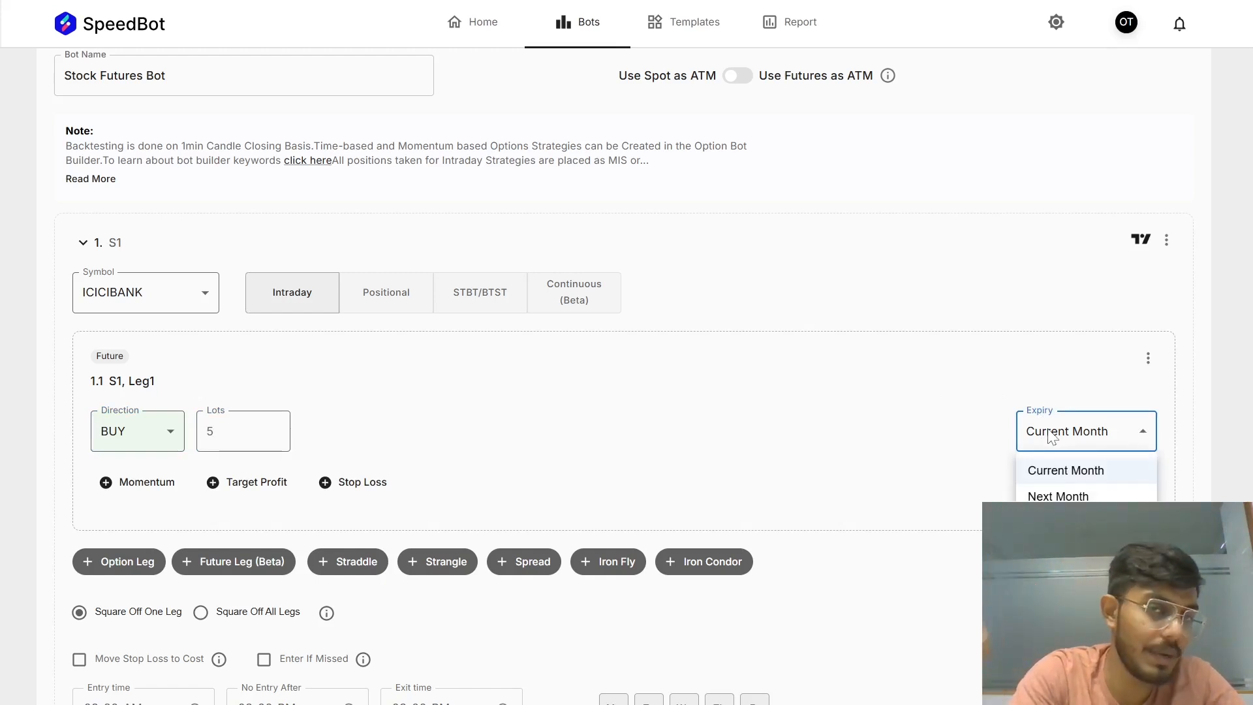
pyautogui.click(779, 415)
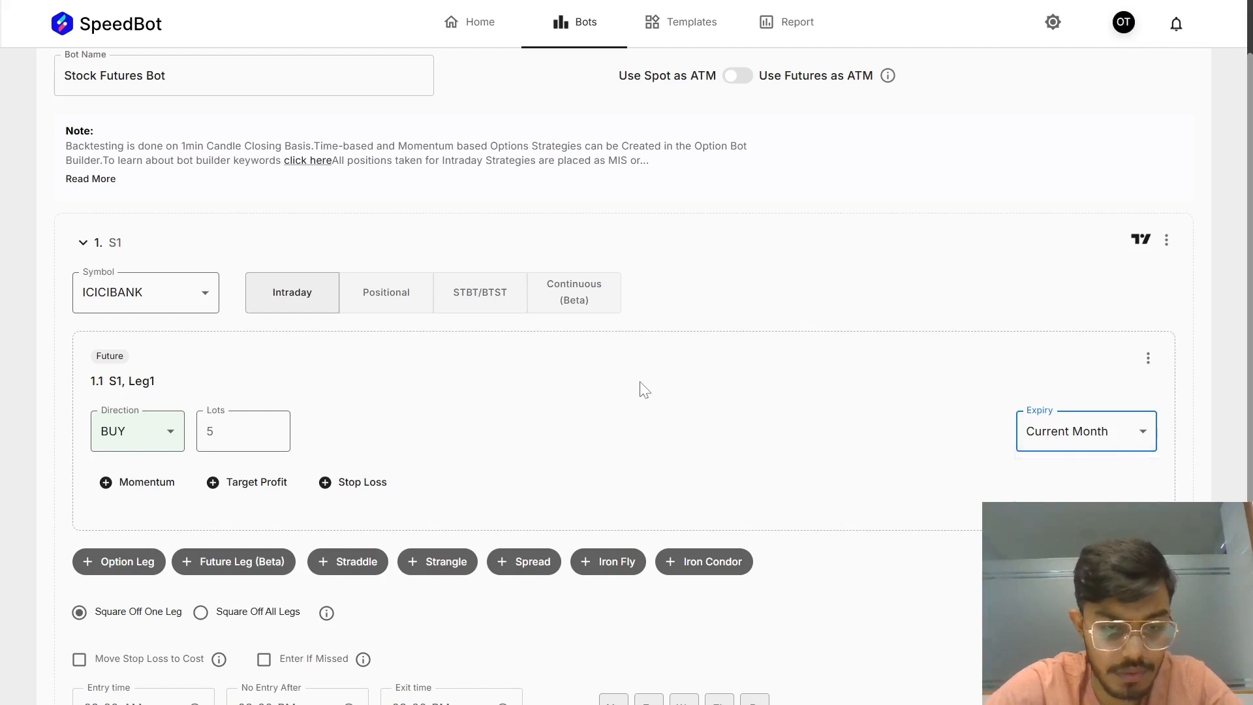
# - Give the future leg a target profit of 100 points and a stop loss of 50 points
pyautogui.click(257, 490)
pyautogui.click(451, 489)
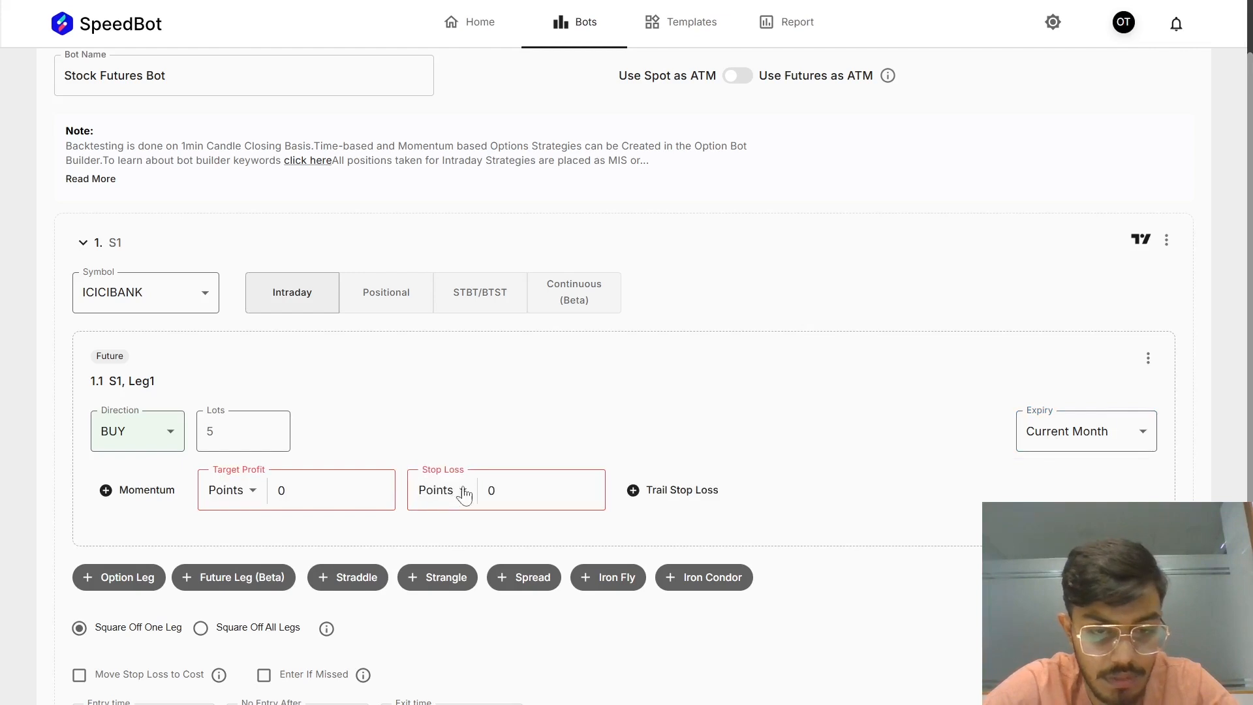
pyautogui.doubleClick(281, 490)
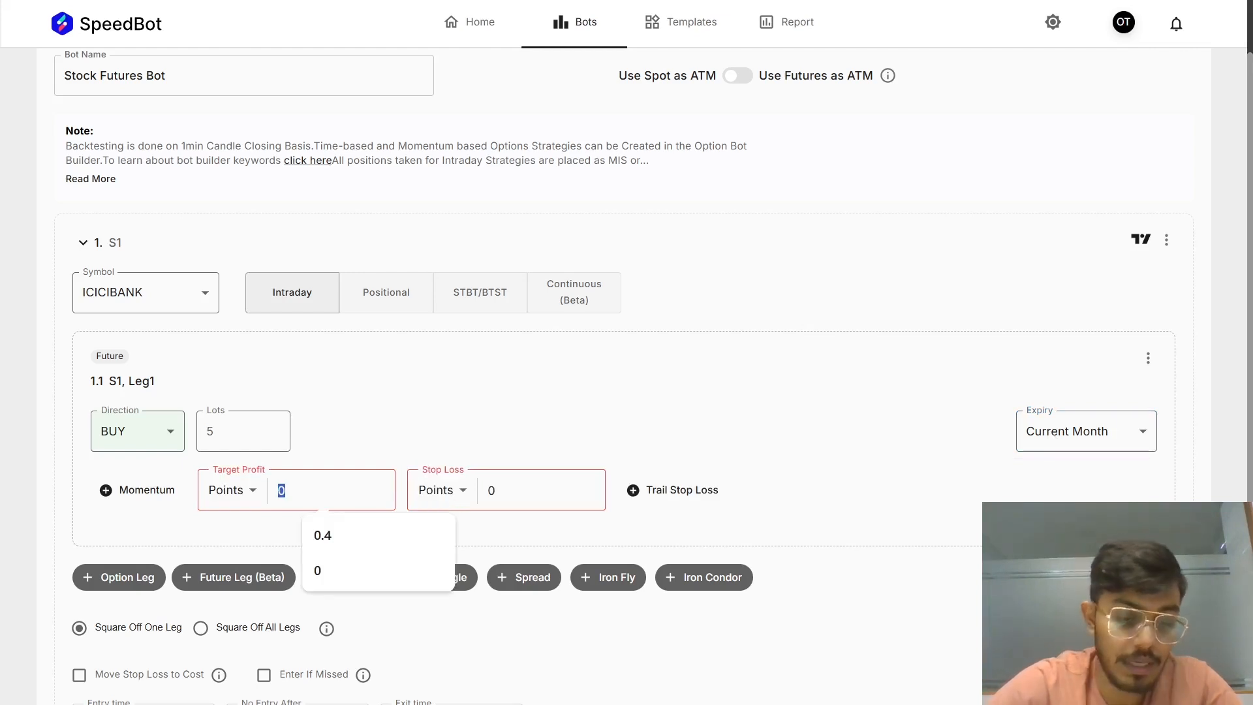
pyautogui.write('100')
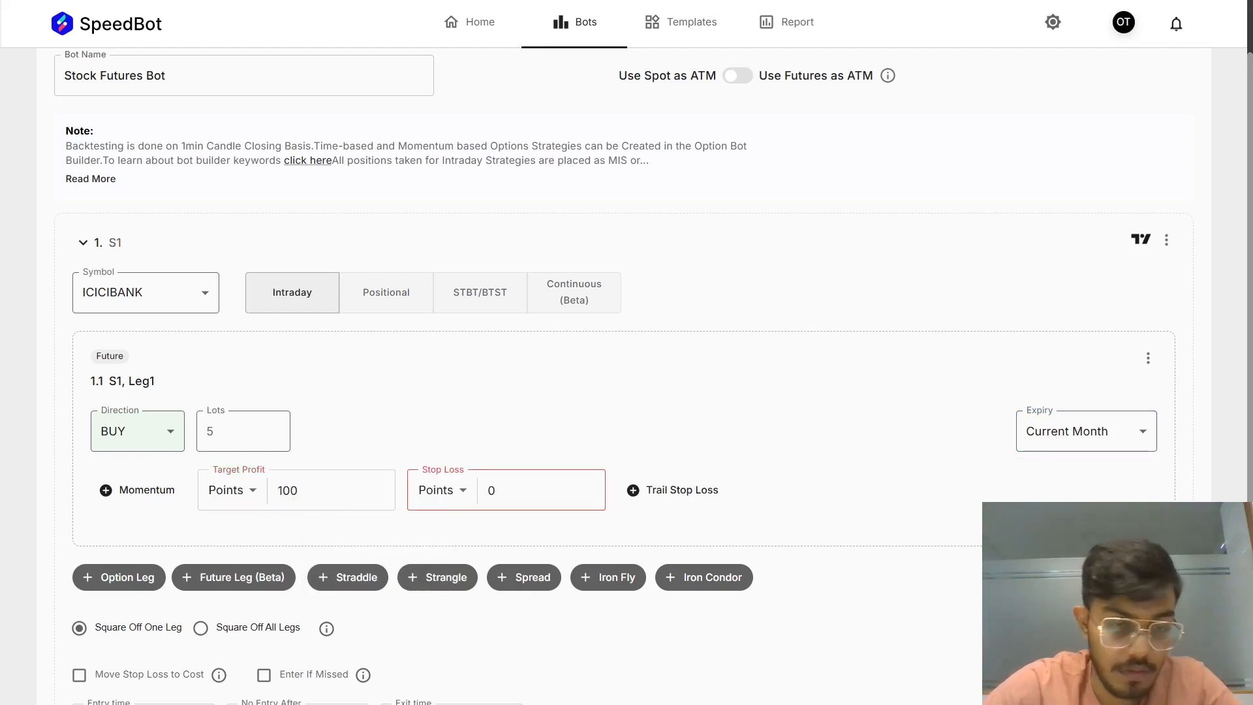
pyautogui.doubleClick(491, 490)
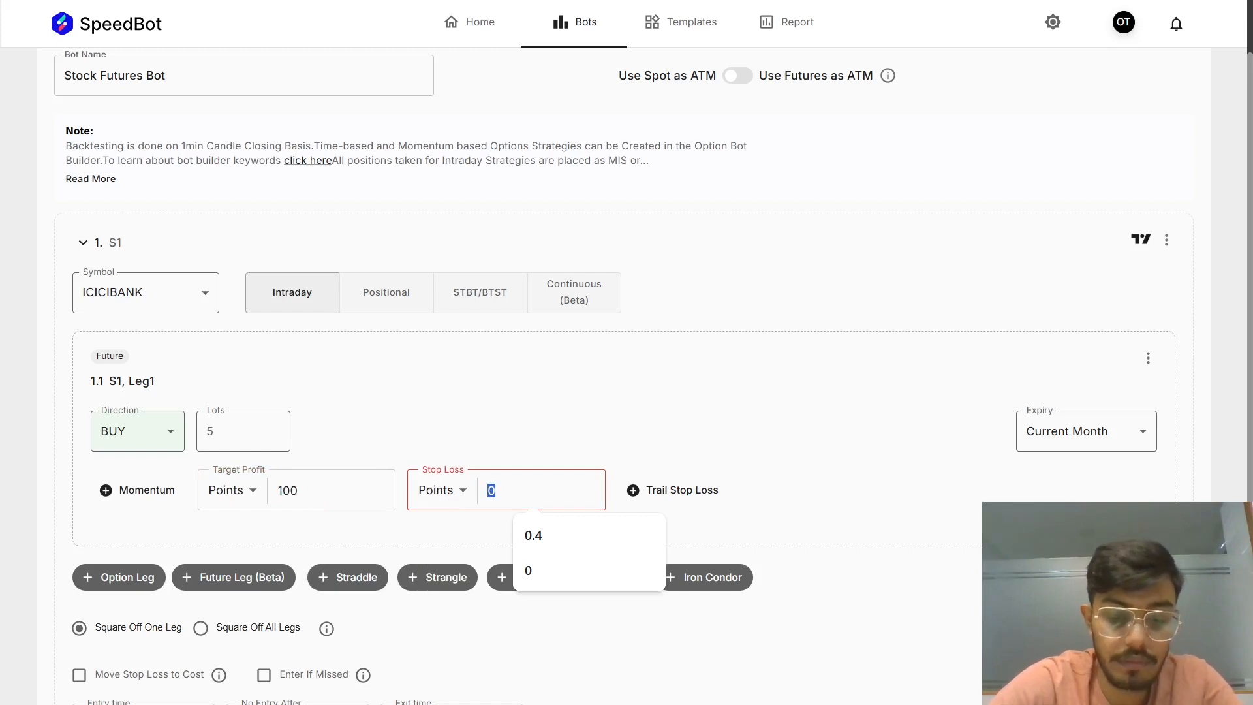
pyautogui.write('50')
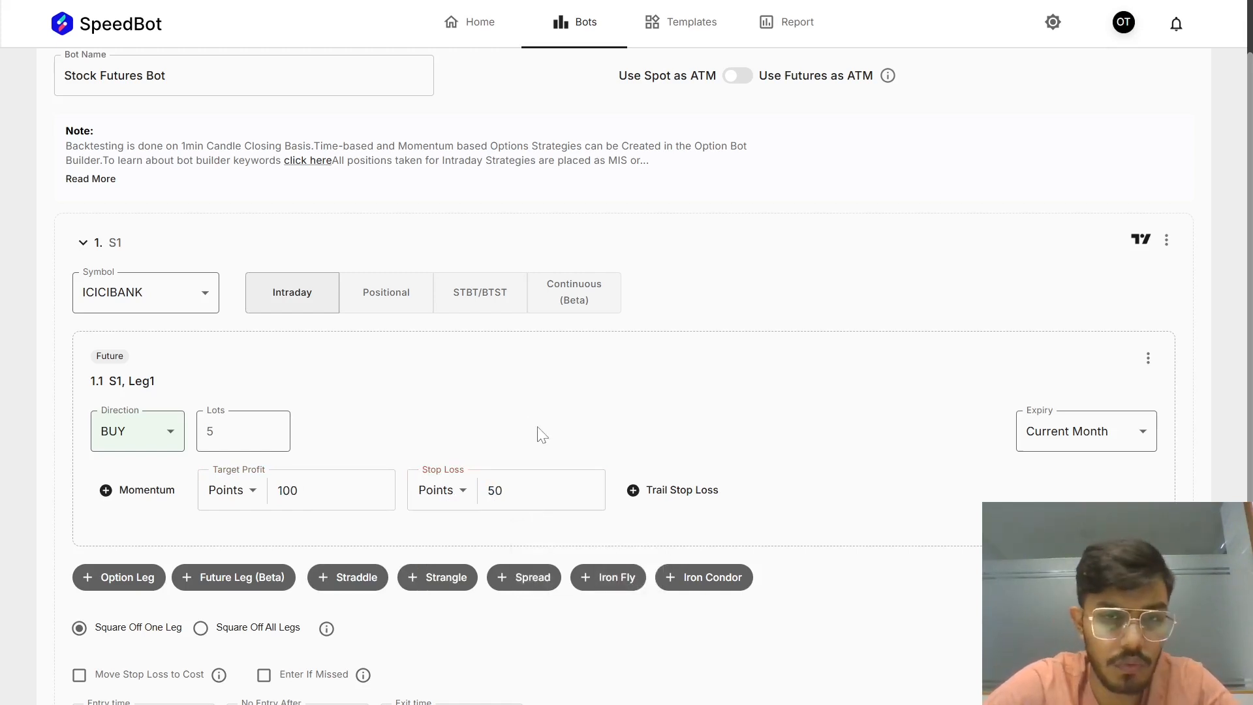
# - Set the strategy's entry time to 03:06 PM and exit time to 03:15 PM, and save the strategy
pyautogui.scroll(-3, 819, 436)
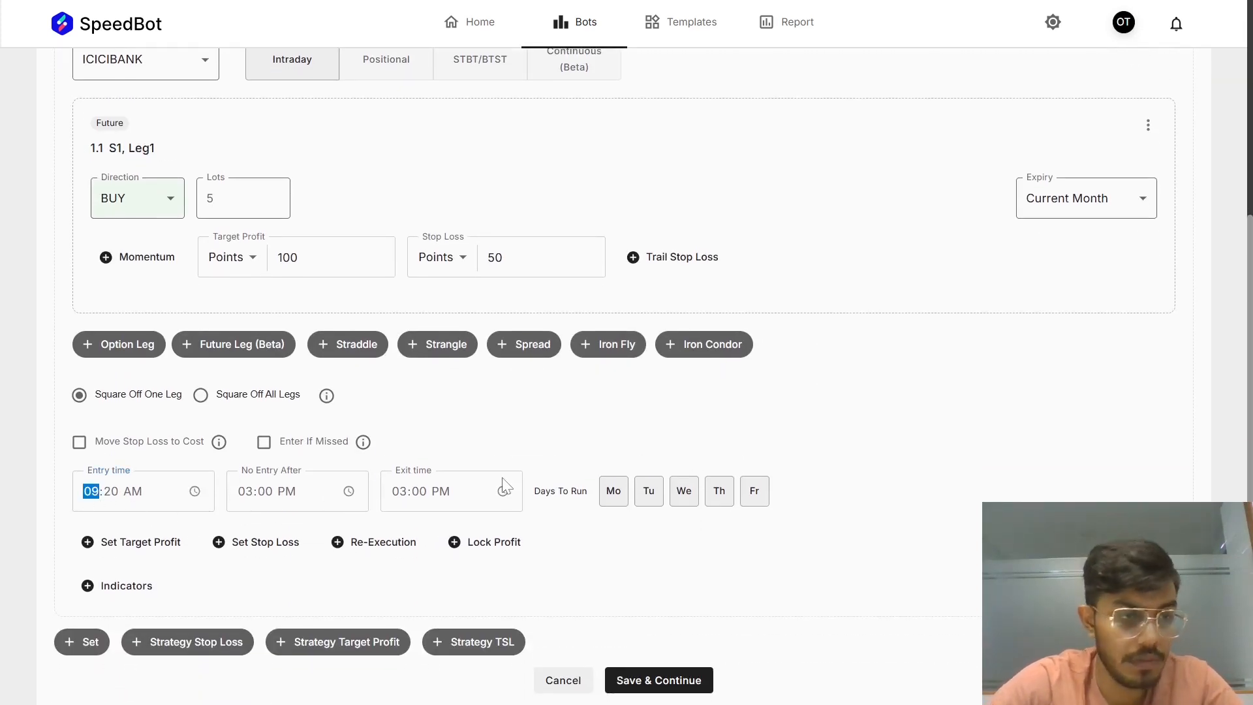
pyautogui.write('03')
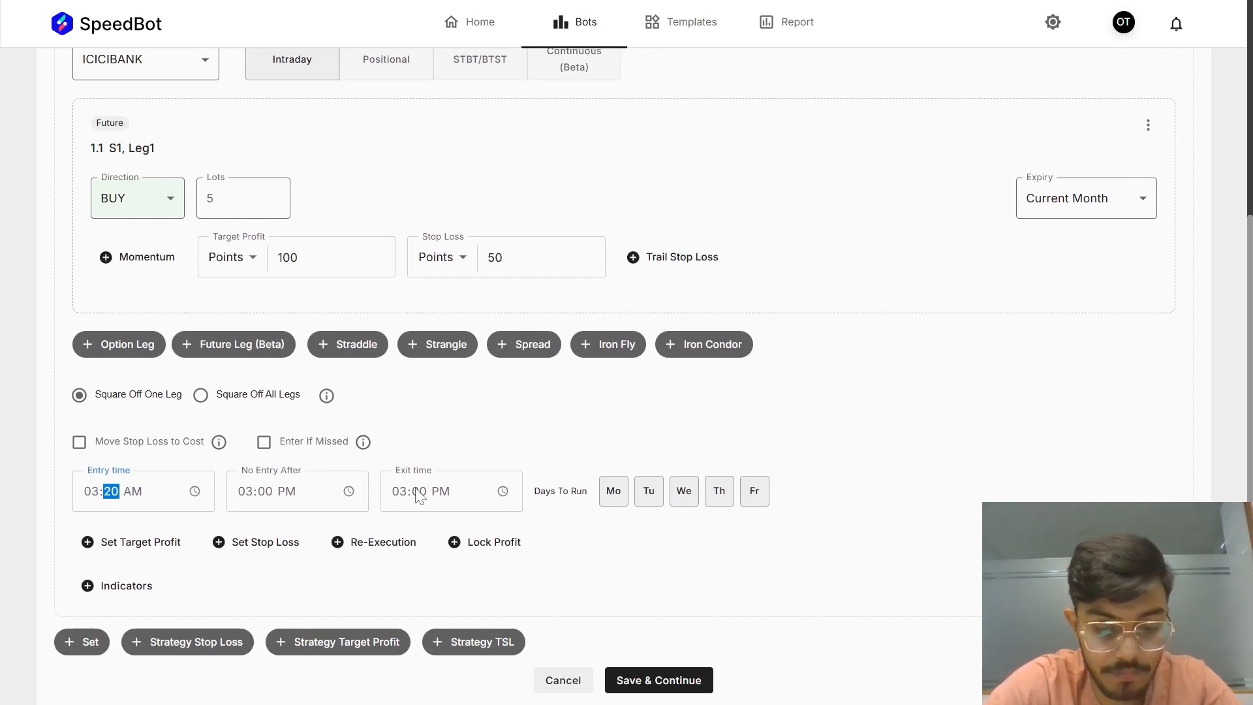
pyautogui.write('06')
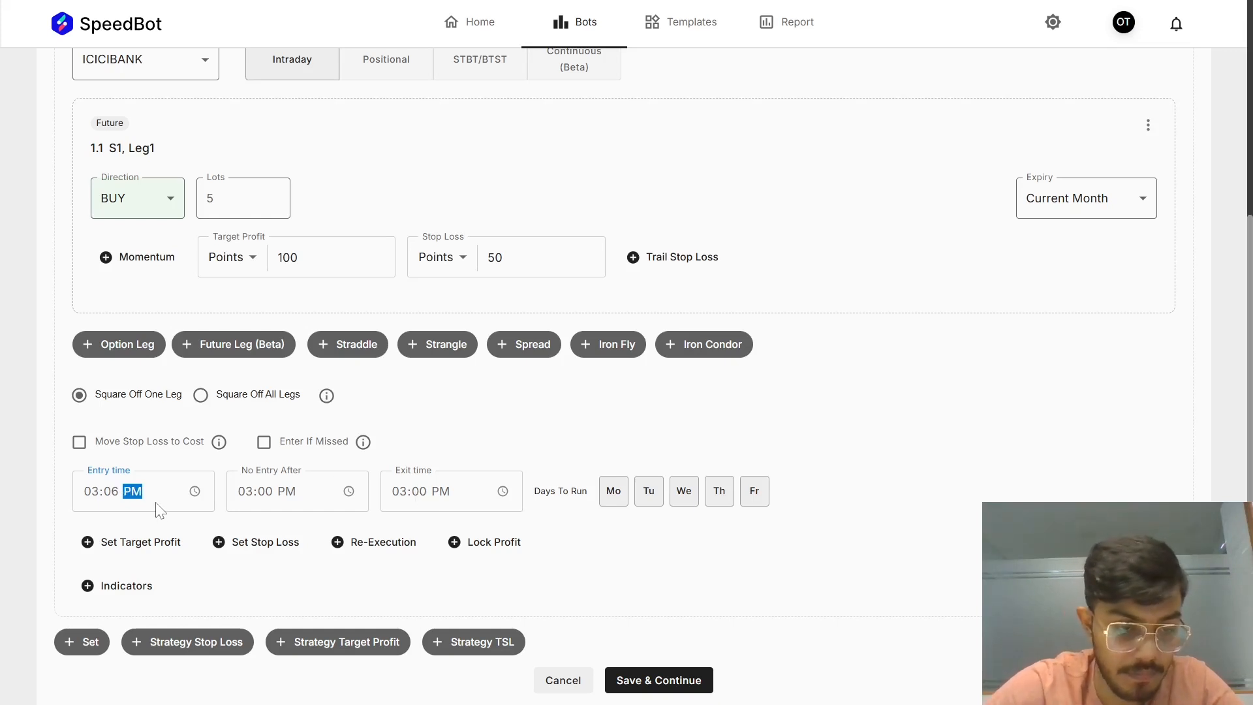
pyautogui.click(525, 436)
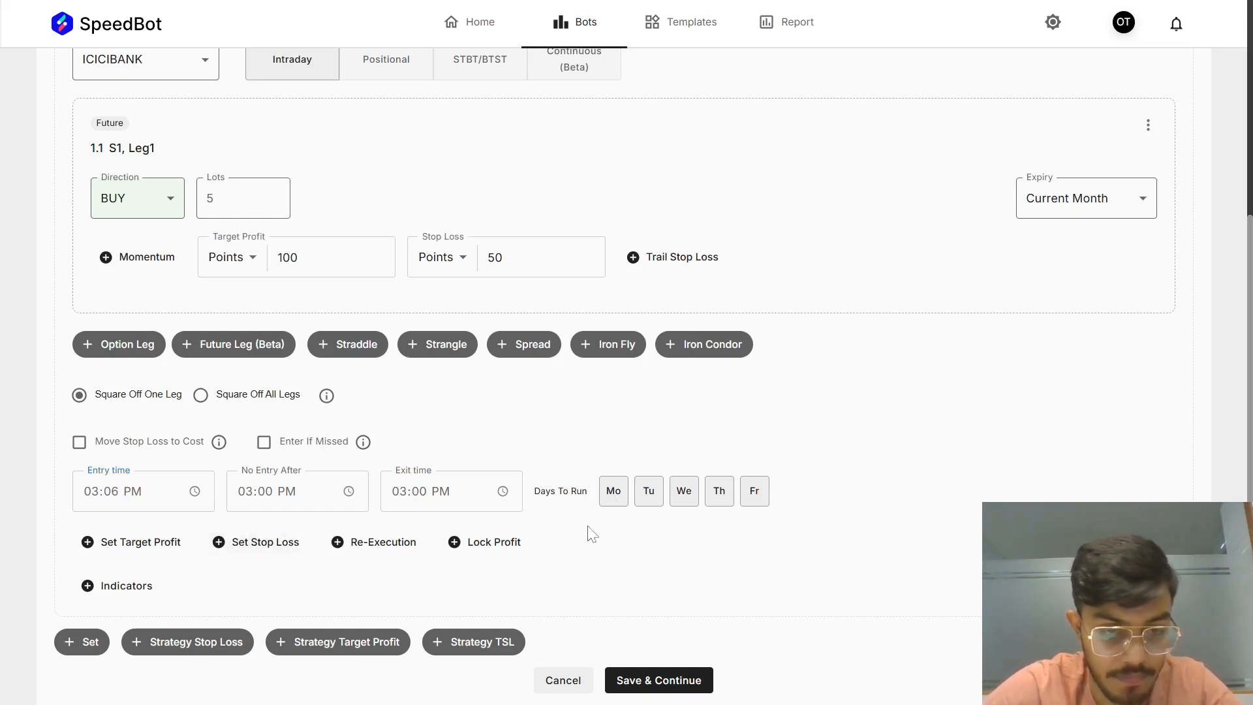
pyautogui.click(404, 496)
pyautogui.write('03:')
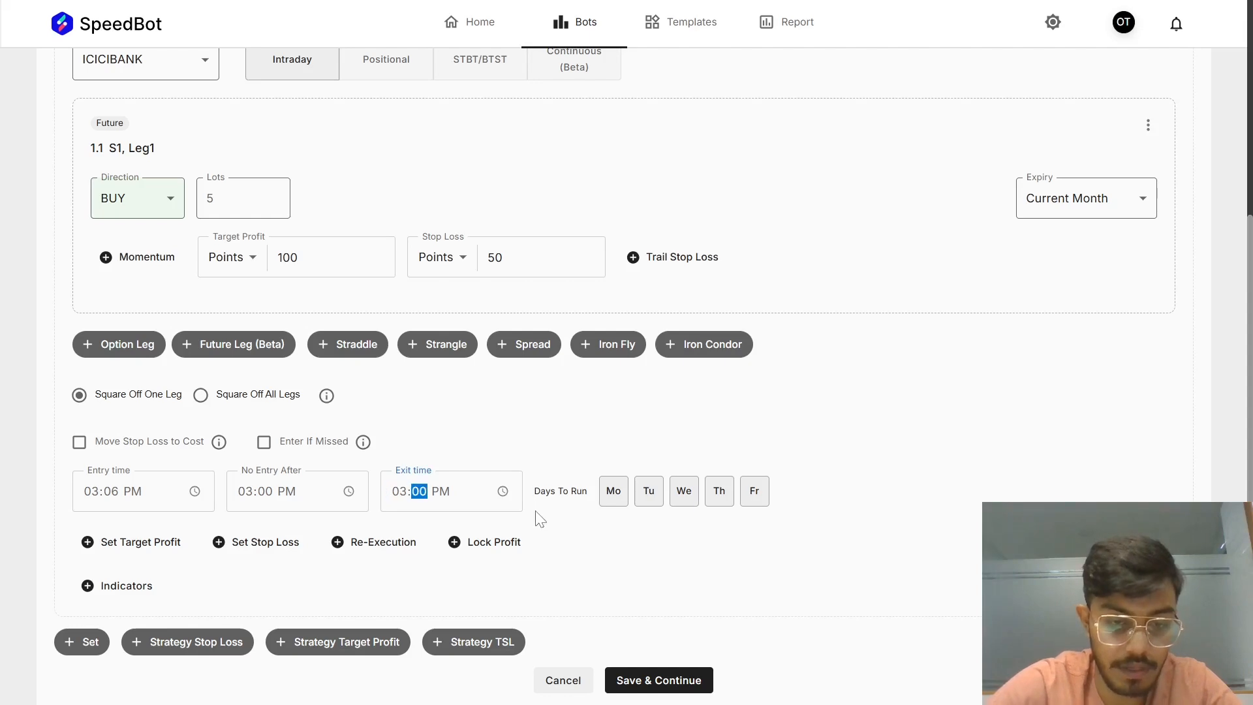
pyautogui.write('15')
pyautogui.click(582, 411)
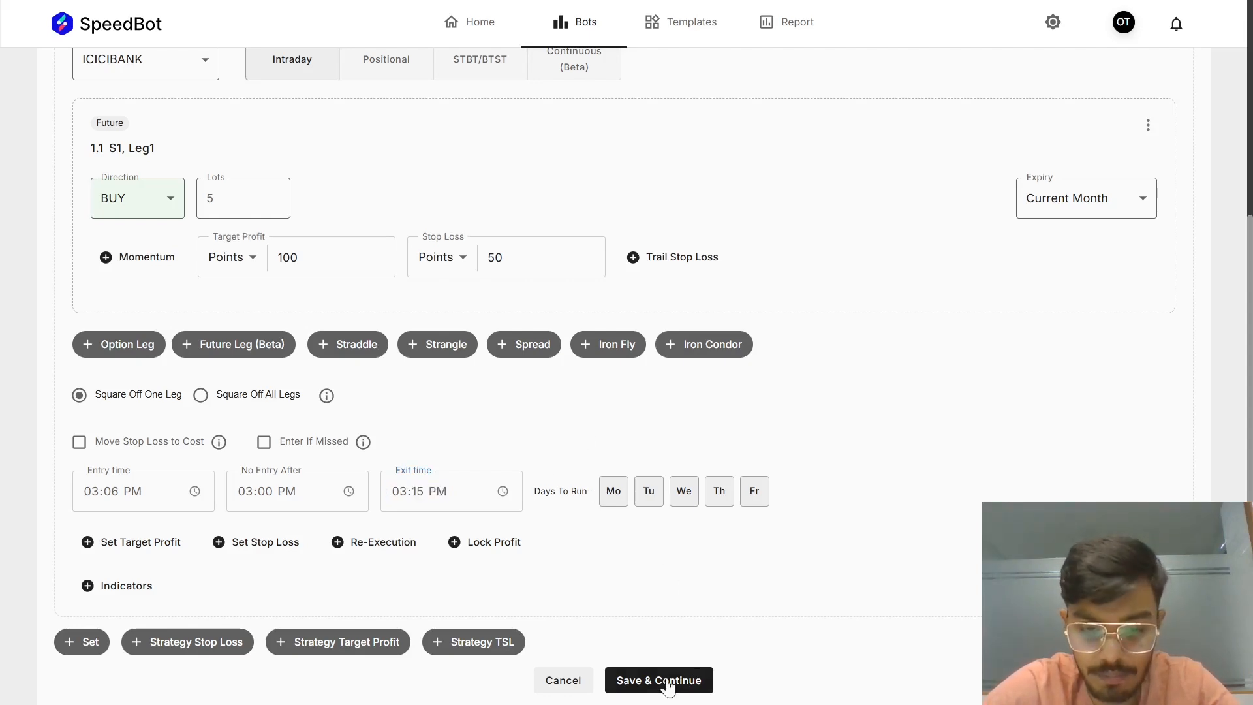
pyautogui.click(635, 680)
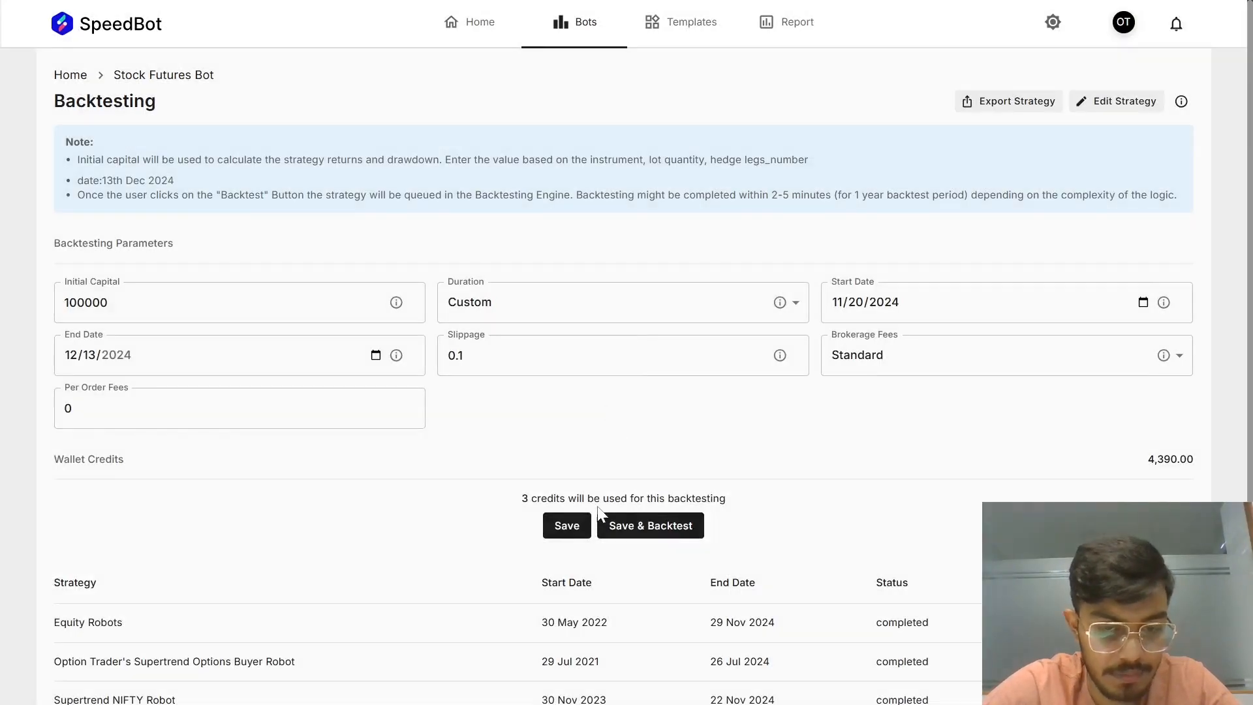
# - Save the backtesting parameters without running a backtest and start forward testing of the Stock Futures Bot
pyautogui.click(561, 526)
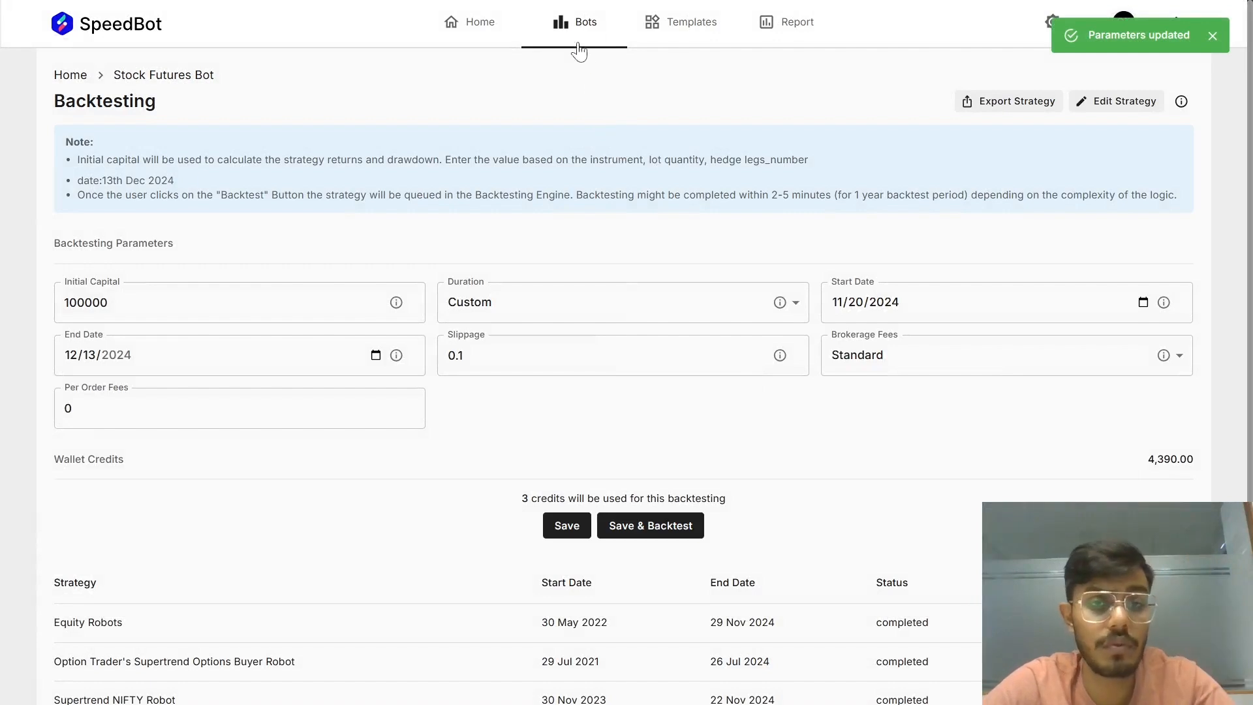
pyautogui.click(577, 44)
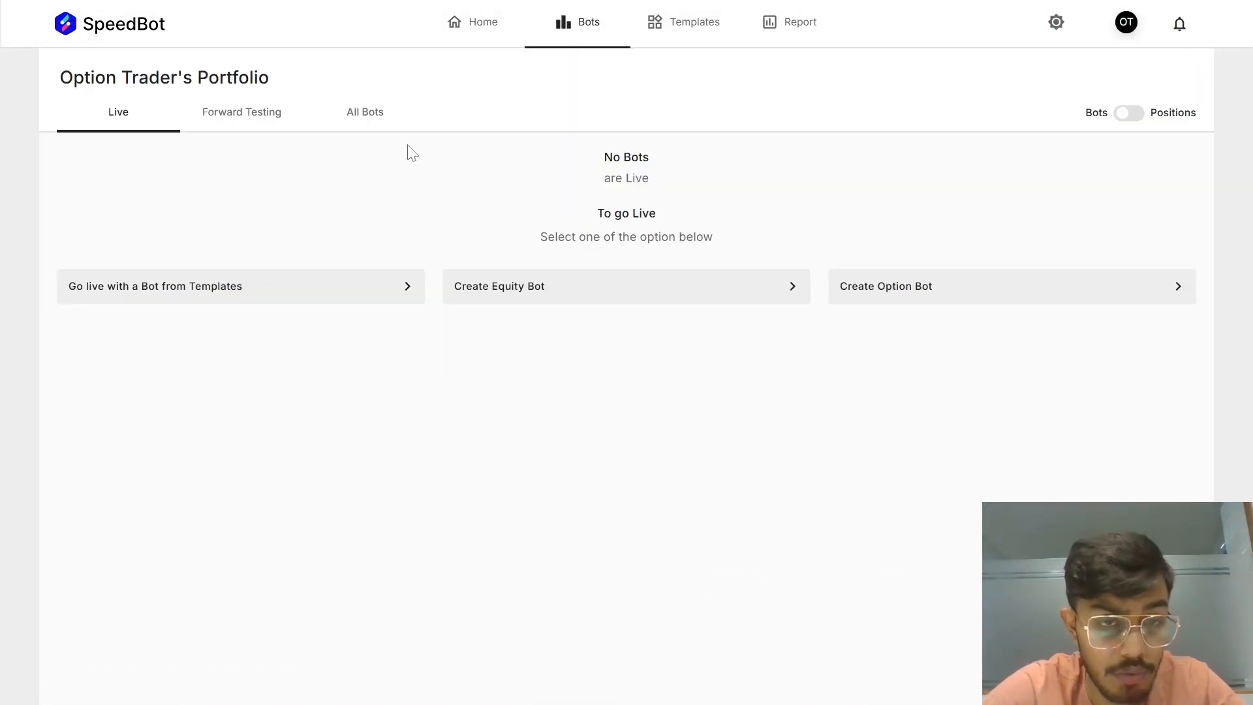
pyautogui.click(362, 112)
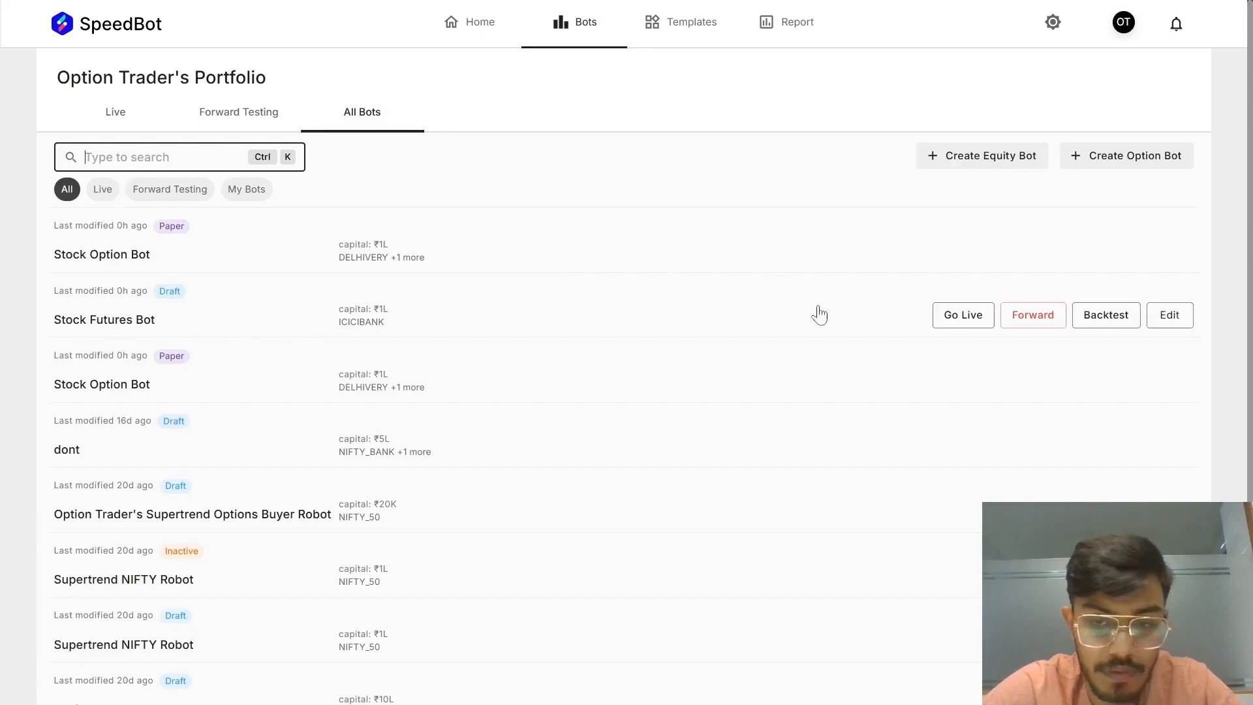
pyautogui.click(1013, 320)
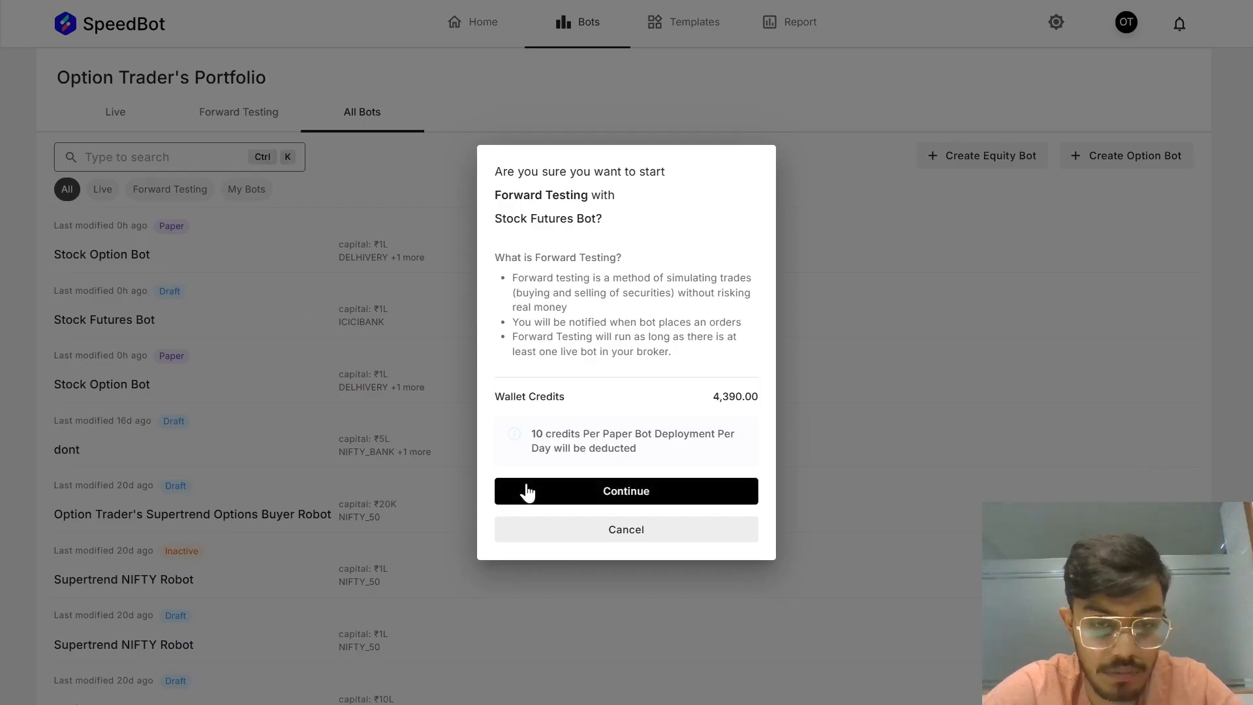
pyautogui.click(527, 491)
pyautogui.click(548, 418)
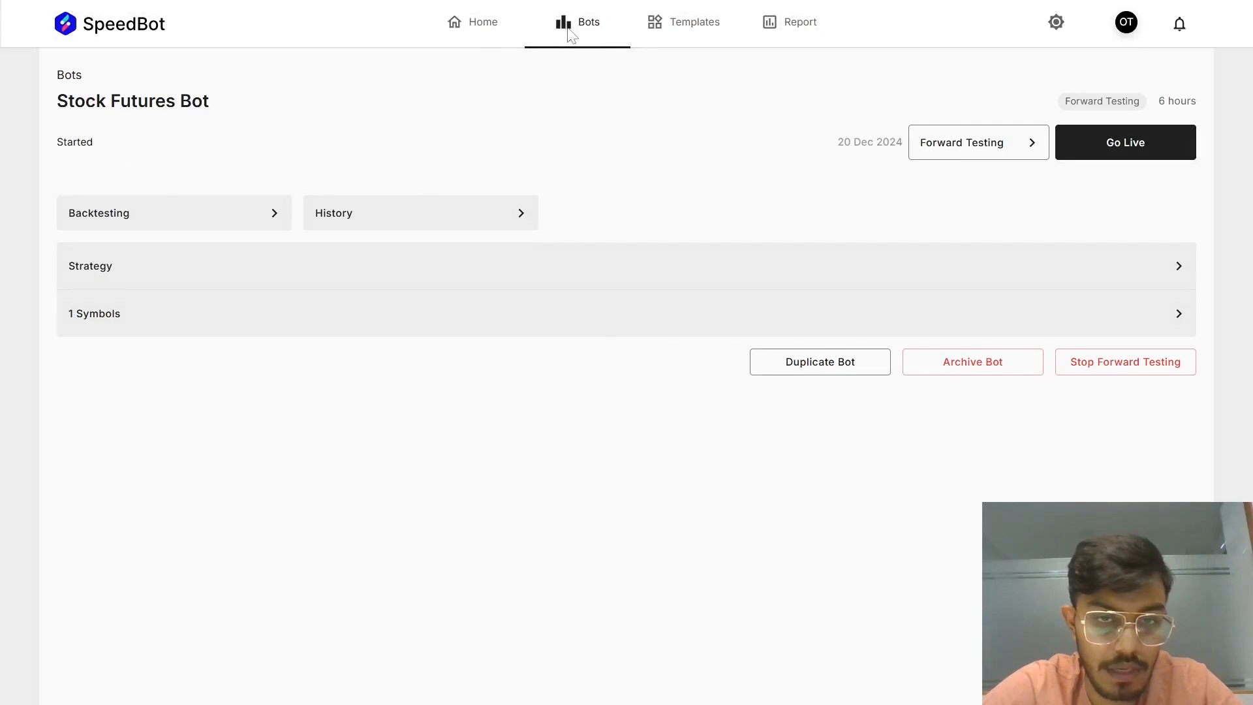
# - Examine the portfolio details of the Stock Option Bot and the Stock Futures Bot under forward testing
pyautogui.click(571, 36)
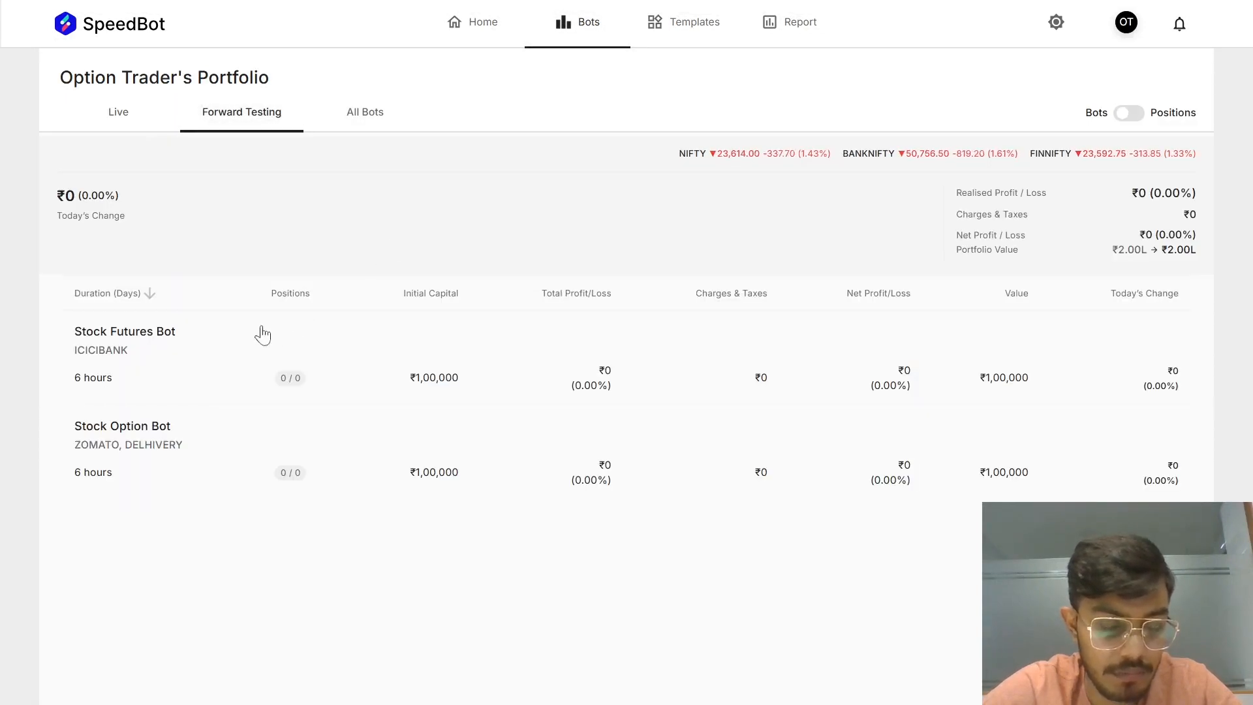
pyautogui.click(182, 449)
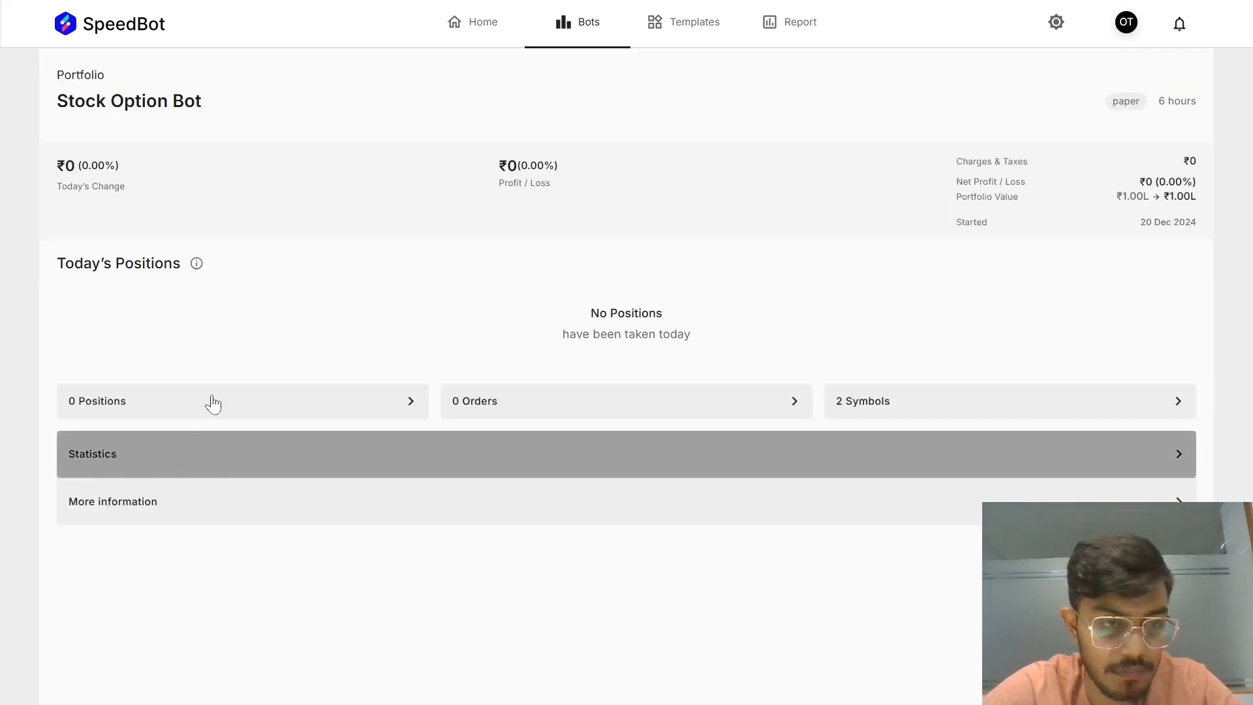
pyautogui.click(91, 77)
pyautogui.click(217, 357)
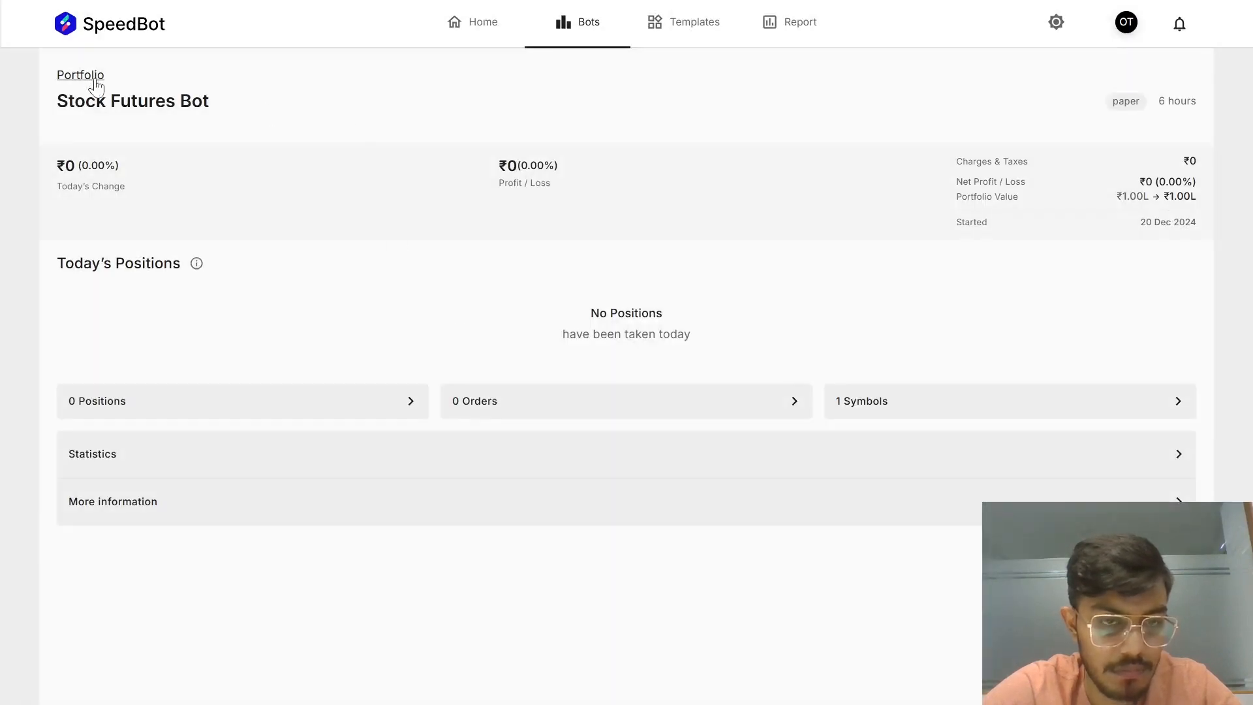
pyautogui.click(90, 76)
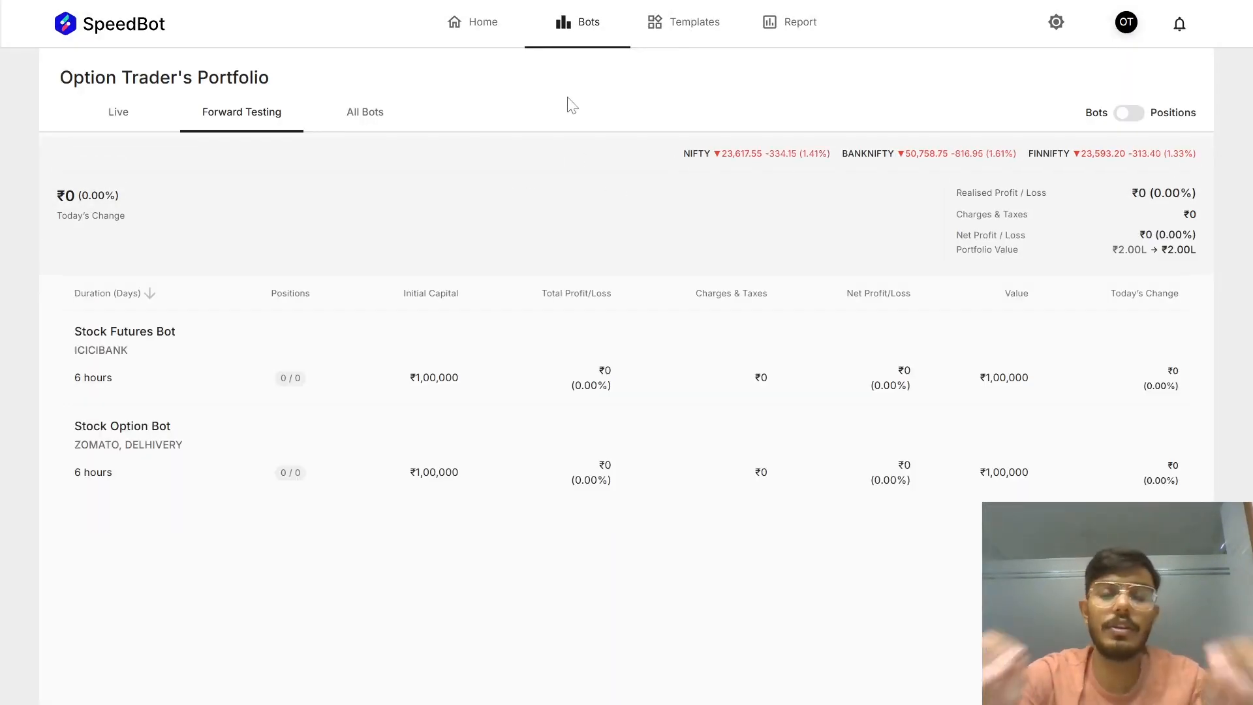